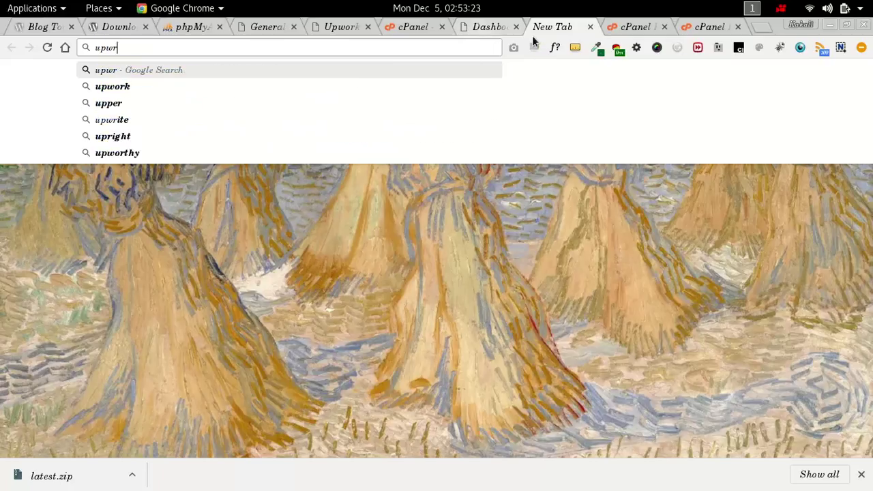
- Open upwork.khakali.com and look over the site's front page
{"action": "key", "text": "BackSpace"}
{"action": "type", "text": "o"}
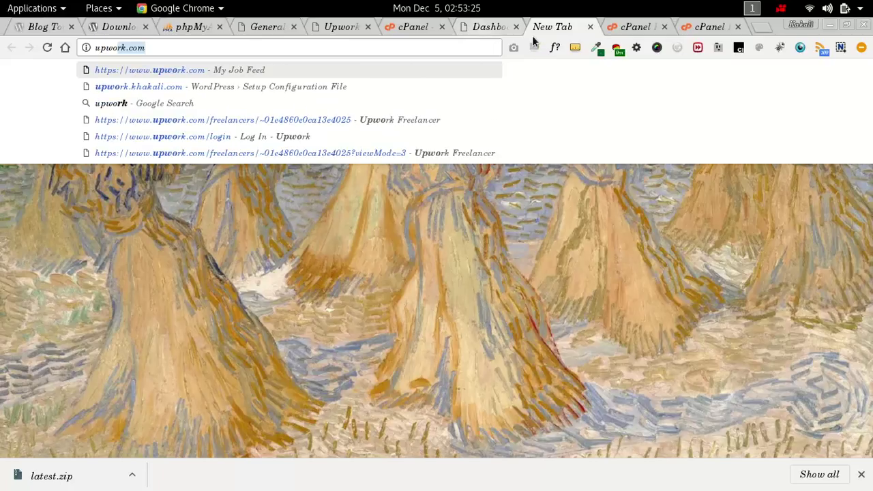
{"action": "type", "text": "rk.khakali.com"}
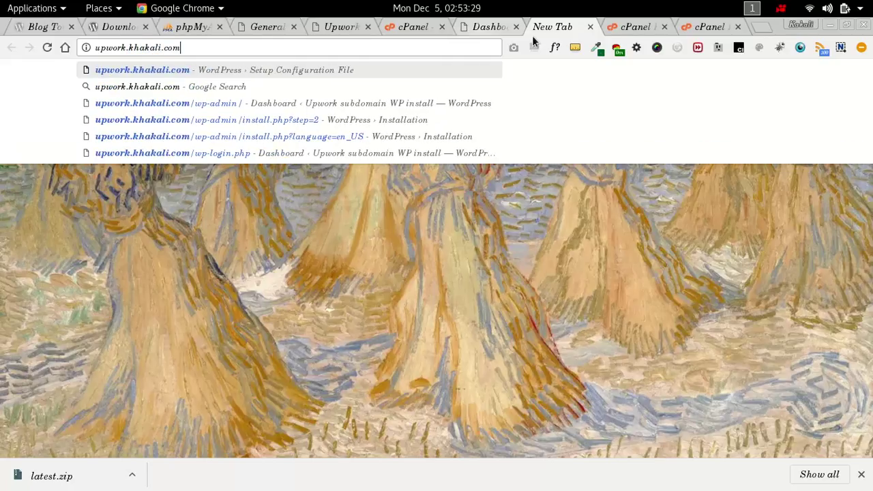
{"action": "key", "text": "Return"}
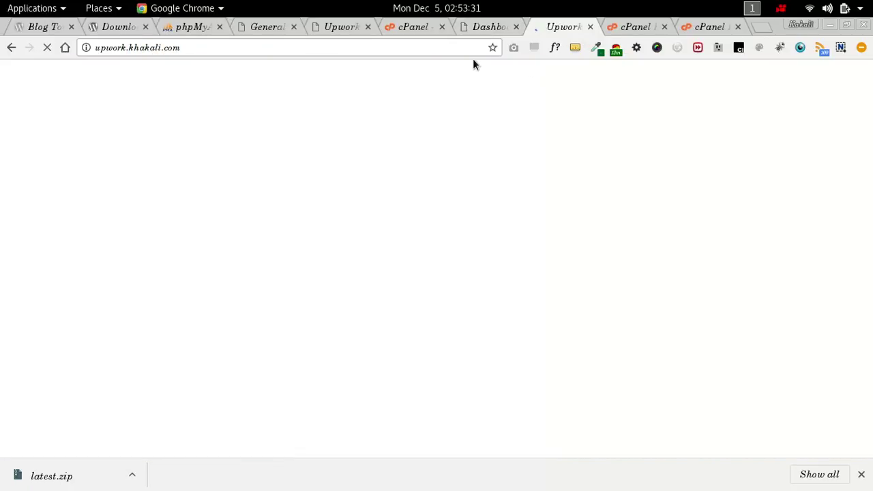
{"action": "scroll", "coordinate": [401, 178], "scroll_direction": "down", "scroll_amount": 4}
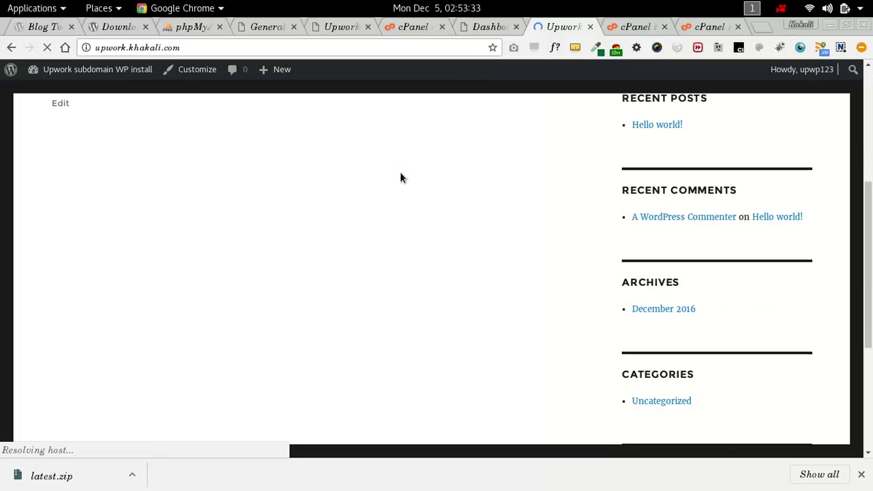
{"action": "scroll", "coordinate": [401, 178], "scroll_direction": "up", "scroll_amount": 4}
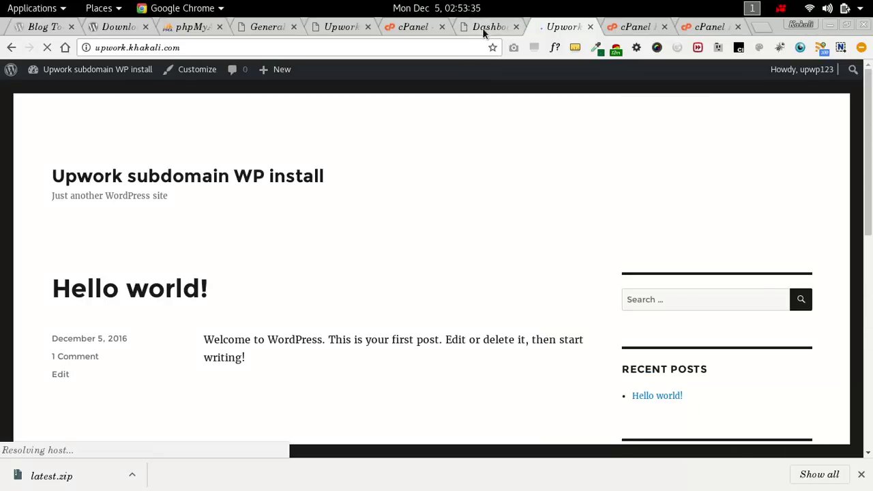
{"action": "scroll", "coordinate": [410, 262], "scroll_direction": "down", "scroll_amount": 4}
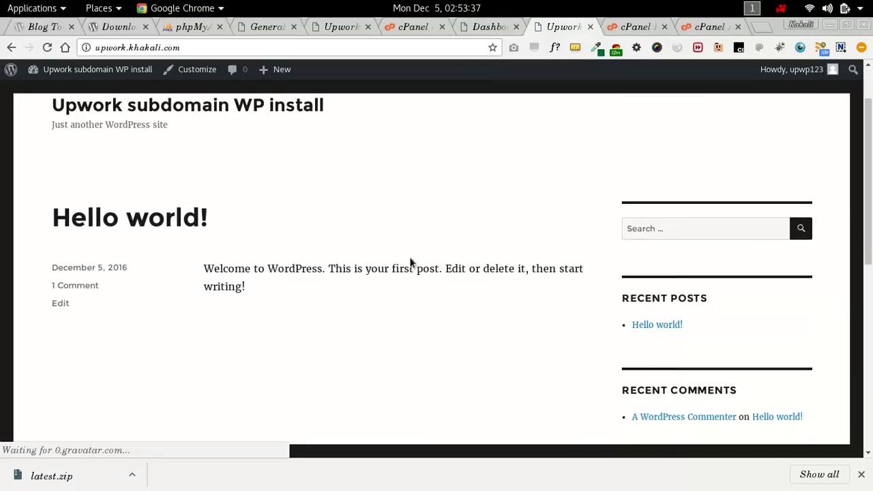
{"action": "scroll", "coordinate": [410, 263], "scroll_direction": "up", "scroll_amount": 3}
{"action": "scroll", "coordinate": [410, 263], "scroll_direction": "up", "scroll_amount": 1}
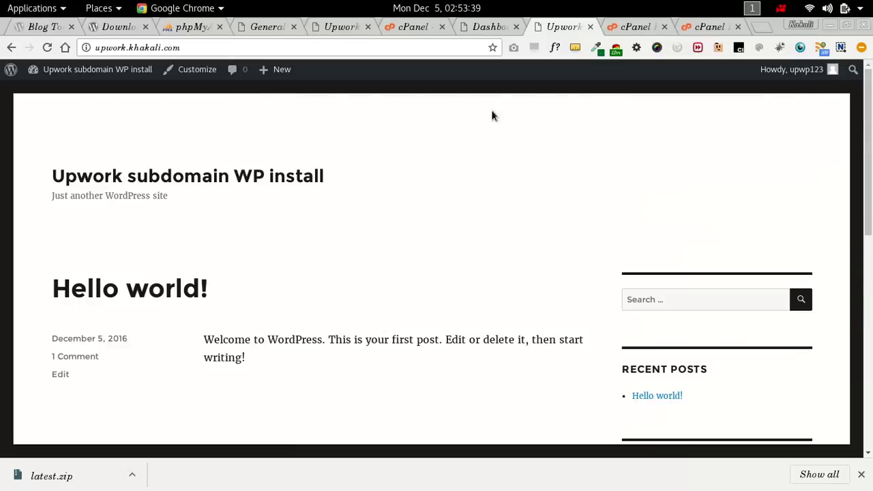
- Start a new page from the site's admin dashboard and title it "An upwork WP page"
{"action": "left_click", "coordinate": [491, 32]}
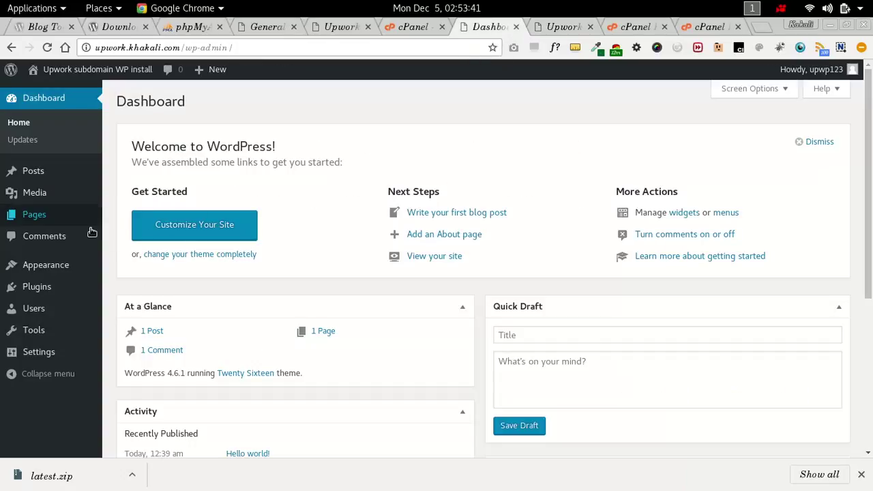
{"action": "mouse_move", "coordinate": [78, 230]}
{"action": "mouse_move", "coordinate": [43, 216]}
{"action": "left_click", "coordinate": [127, 236]}
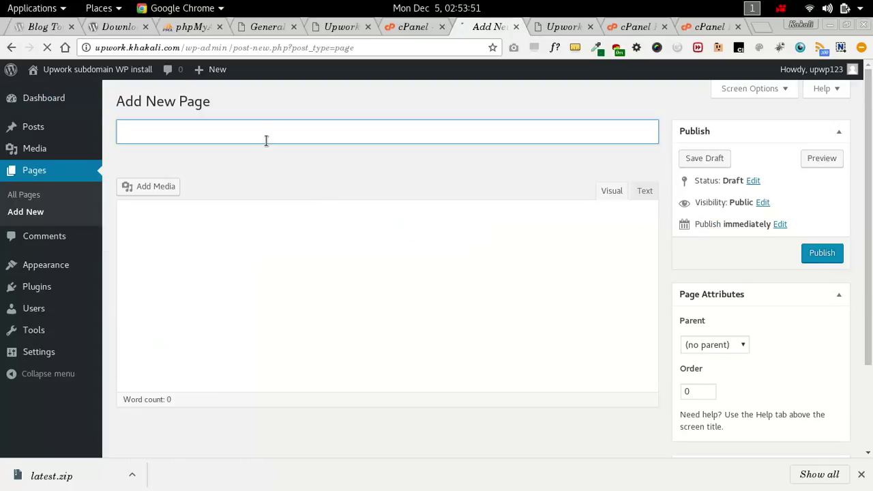
{"action": "type", "text": "T"}
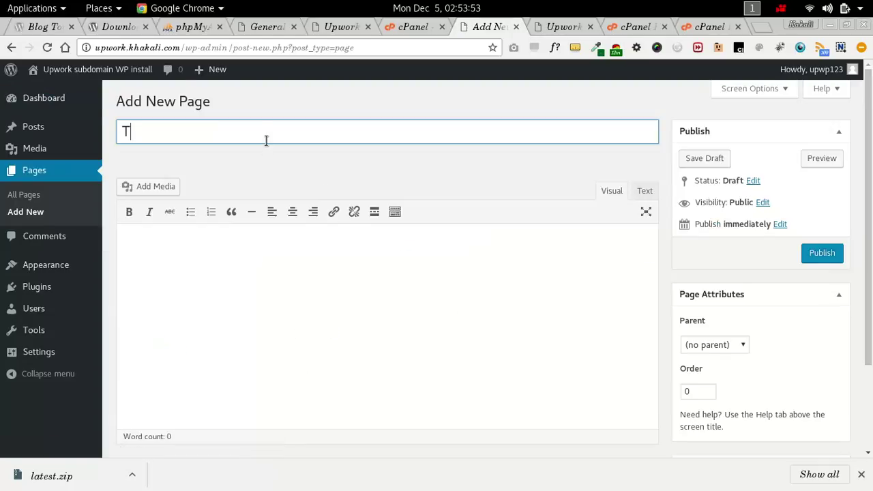
{"action": "key", "text": "BackSpace"}
{"action": "type", "text": "A"}
{"action": "key", "text": "BackSpace"}
{"action": "type", "text": "An upwork "}
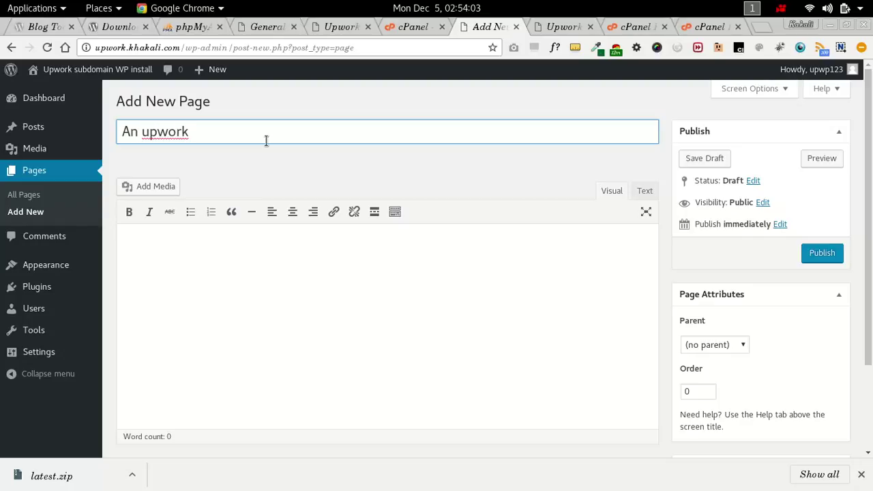
{"action": "type", "text": "WP page"}
- Enter "This is an upwork woedpress Install" as the page's body text and publish the page
{"action": "left_click", "coordinate": [247, 269]}
{"action": "type", "text": "Th"}
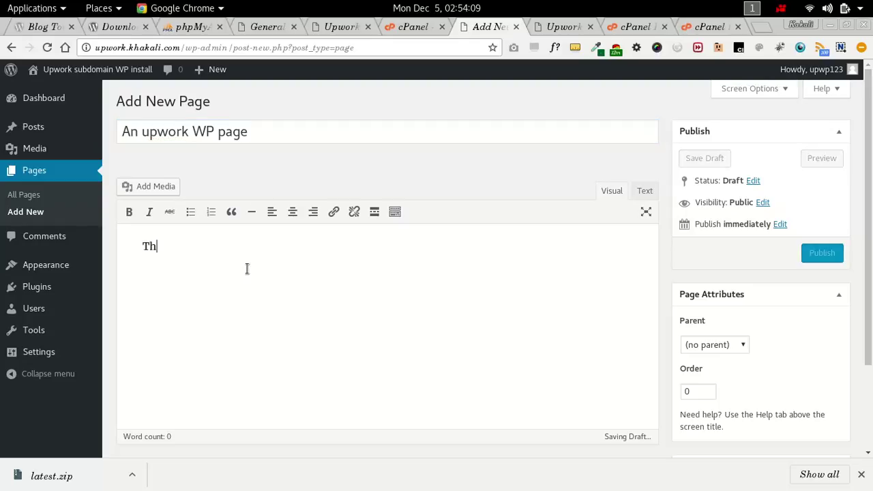
{"action": "type", "text": "is is"}
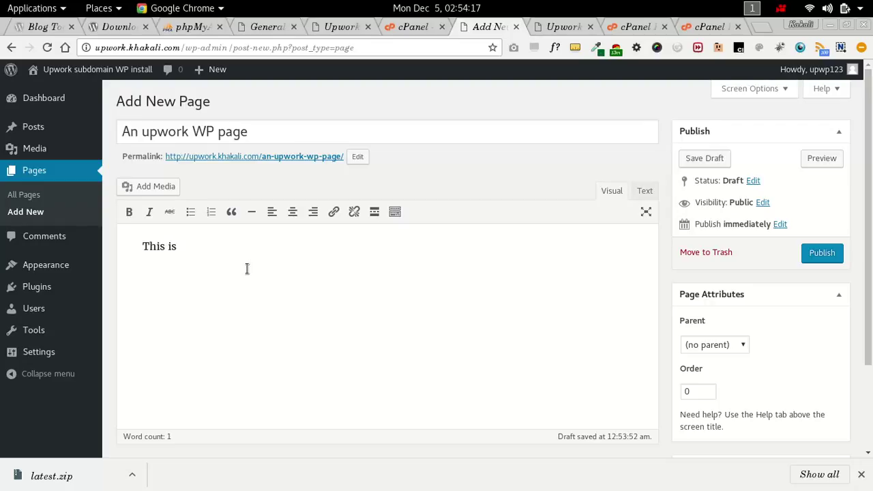
{"action": "type", "text": "an upwor"}
{"action": "key", "text": "BackSpace"}
{"action": "key", "text": "BackSpace"}
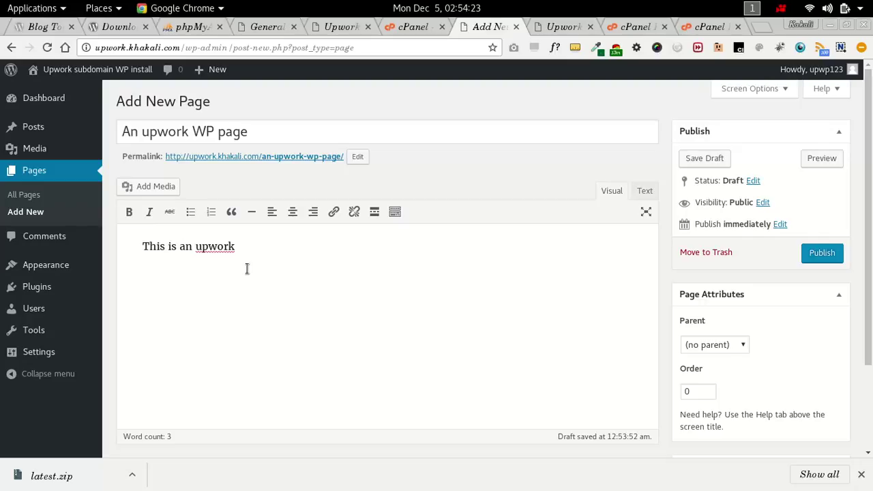
{"action": "type", "text": "W"}
{"action": "key", "text": "BackSpace"}
{"action": "type", "text": "woedpress In"}
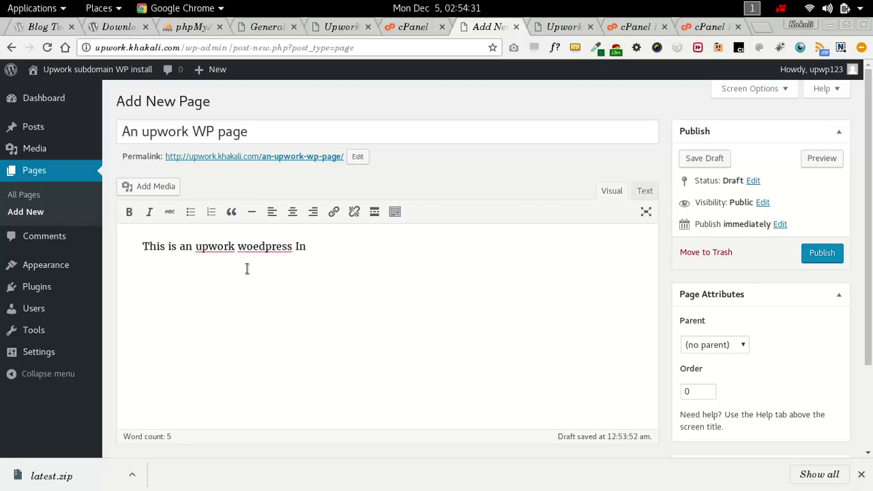
{"action": "type", "text": "stall"}
{"action": "left_click", "coordinate": [821, 259]}
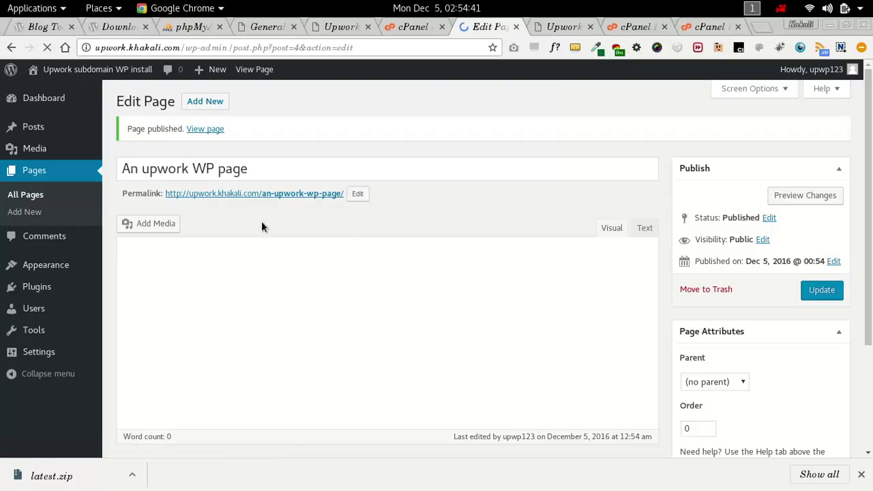
- Reload the site's front page and check it from header to footer for the new page
{"action": "left_click", "coordinate": [552, 27]}
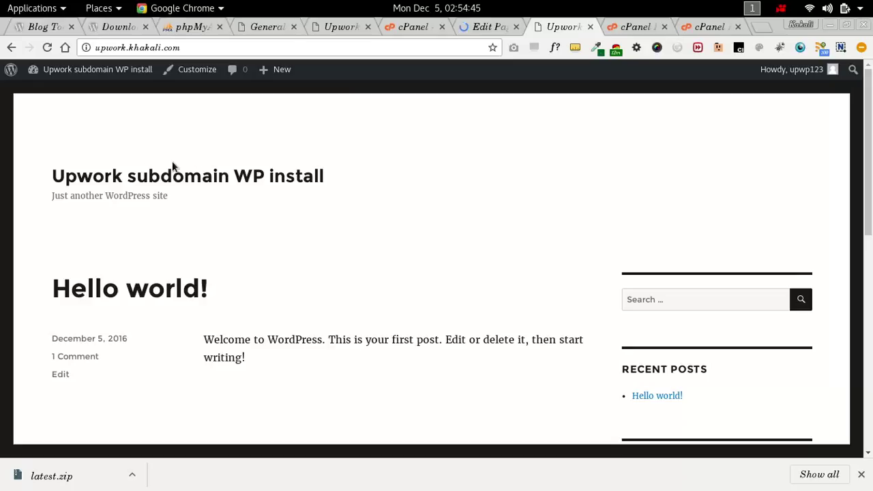
{"action": "left_click", "coordinate": [47, 48]}
{"action": "scroll", "coordinate": [399, 305], "scroll_direction": "down", "scroll_amount": 6}
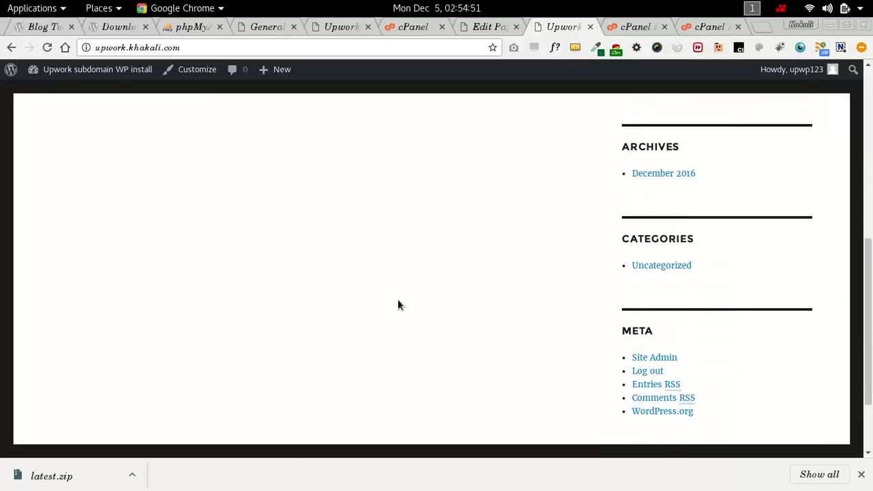
{"action": "scroll", "coordinate": [399, 305], "scroll_direction": "down", "scroll_amount": 2}
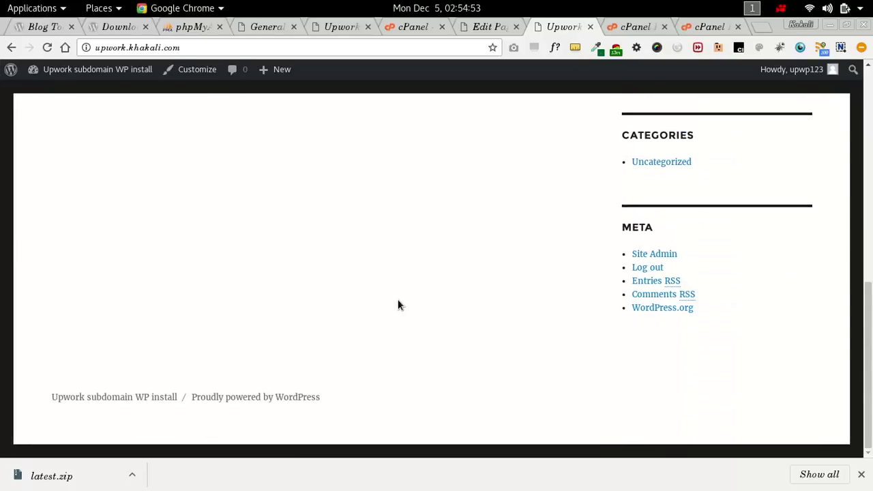
{"action": "scroll", "coordinate": [399, 304], "scroll_direction": "up", "scroll_amount": 8}
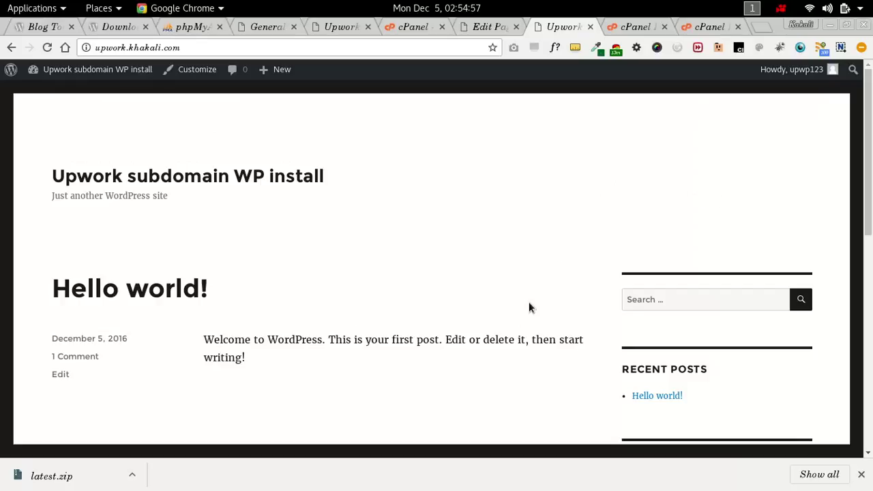
{"action": "scroll", "coordinate": [529, 307], "scroll_direction": "down", "scroll_amount": 2}
{"action": "scroll", "coordinate": [529, 307], "scroll_direction": "up", "scroll_amount": 2}
- Create a new navigation menu named "main menu" in the site's admin area
{"action": "left_click", "coordinate": [486, 28]}
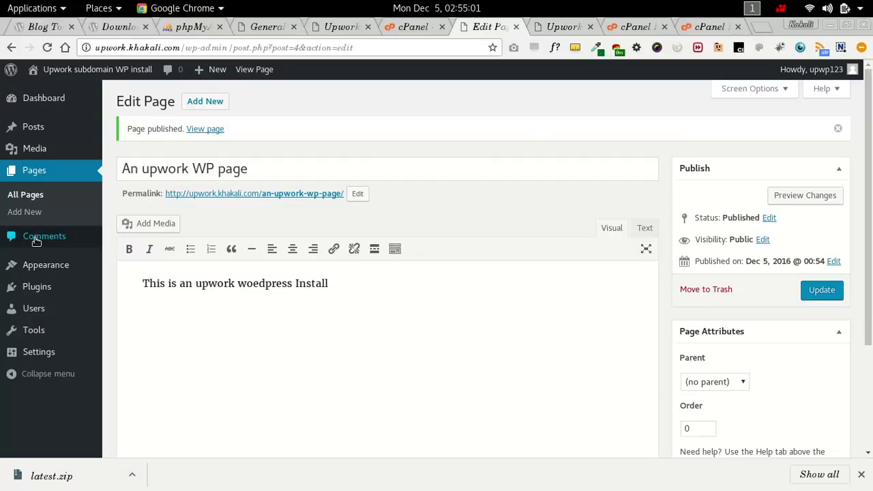
{"action": "mouse_move", "coordinate": [37, 274]}
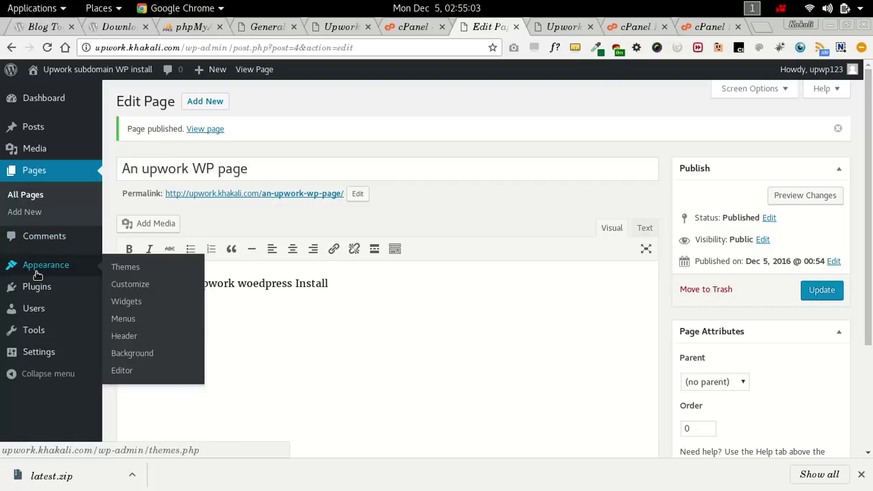
{"action": "left_click", "coordinate": [139, 321]}
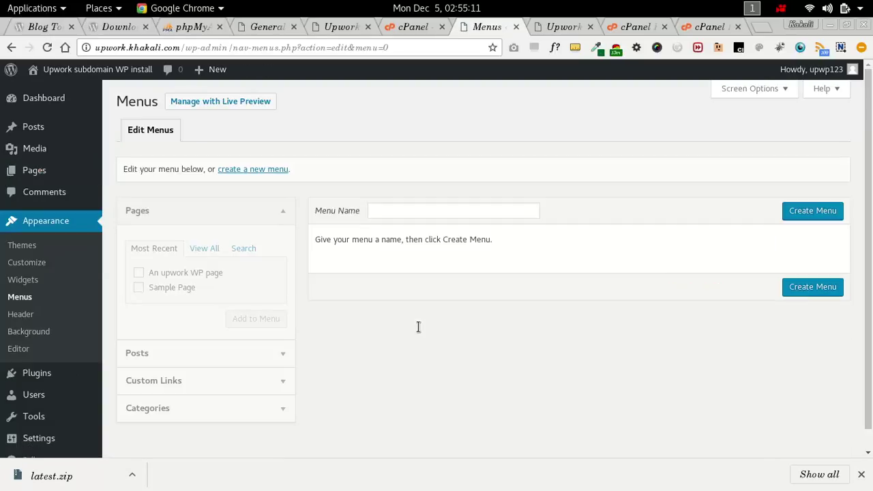
{"action": "left_click", "coordinate": [267, 174]}
{"action": "left_click", "coordinate": [418, 223]}
{"action": "type", "text": "main"}
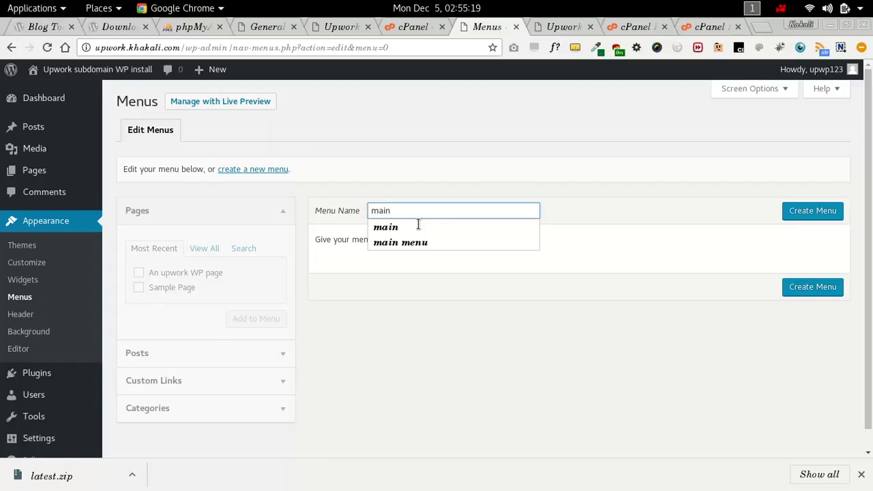
{"action": "left_click", "coordinate": [411, 243]}
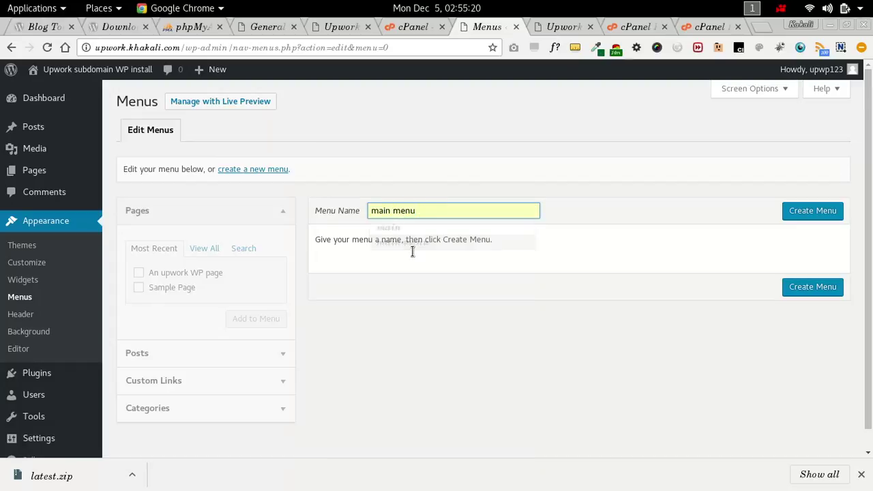
{"action": "left_click", "coordinate": [824, 212]}
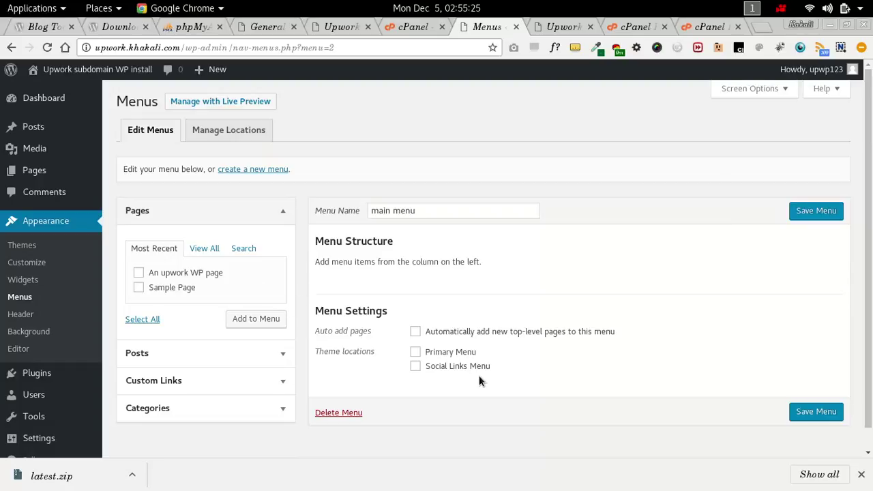
- Set the menu to auto-add top-level pages and use the Primary Menu location, and save it with An upwork WP page and Sample Page added
{"action": "left_click", "coordinate": [461, 355]}
{"action": "left_click", "coordinate": [802, 411]}
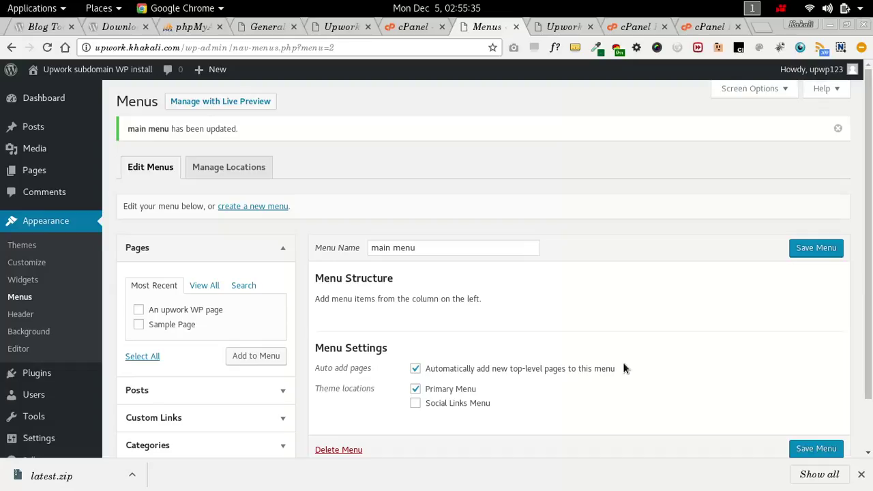
{"action": "left_click", "coordinate": [152, 312]}
{"action": "scroll", "coordinate": [177, 339], "scroll_direction": "down", "scroll_amount": 1}
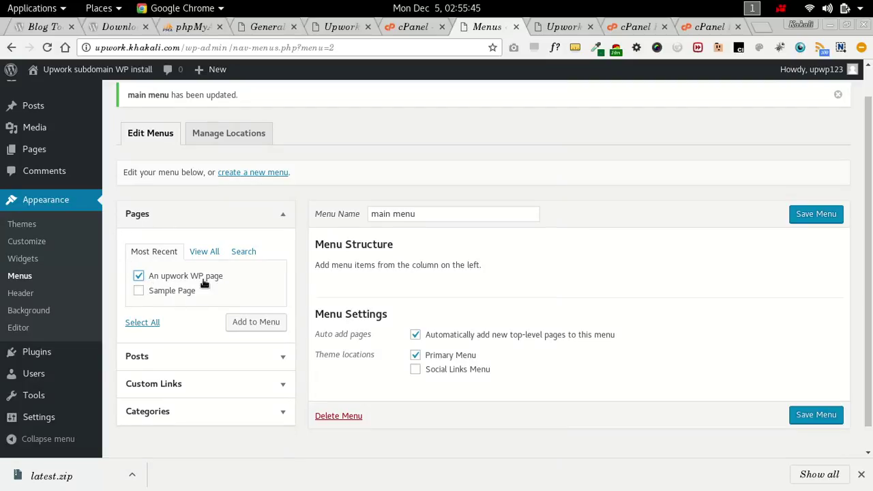
{"action": "left_click", "coordinate": [147, 301]}
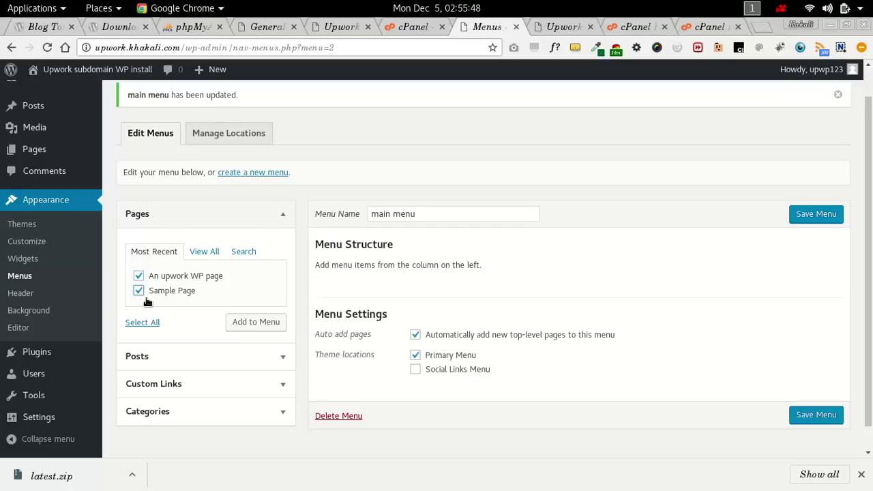
{"action": "left_click", "coordinate": [249, 331]}
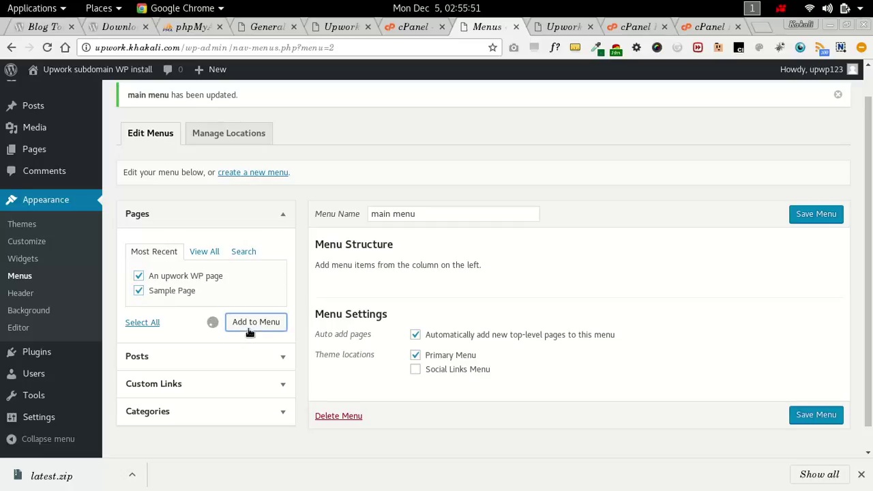
{"action": "left_click", "coordinate": [828, 214]}
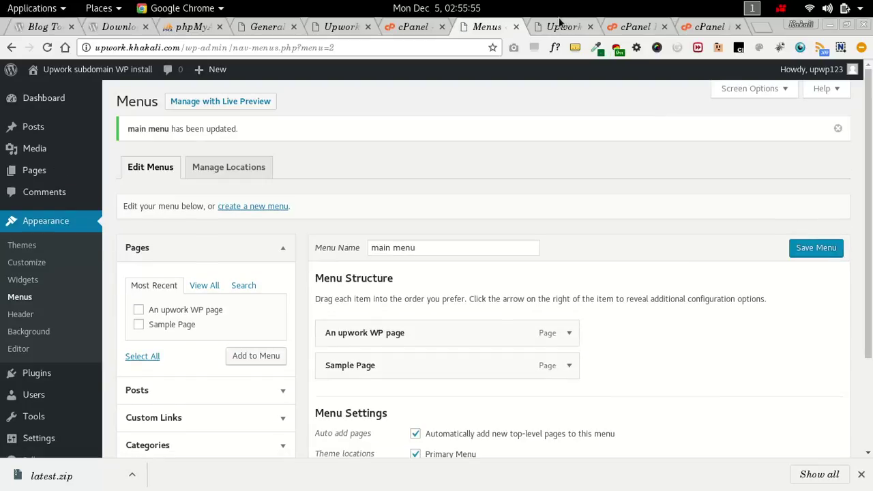
- Refresh the site's front page and view An upwork WP page through its navigation link
{"action": "left_click", "coordinate": [558, 25]}
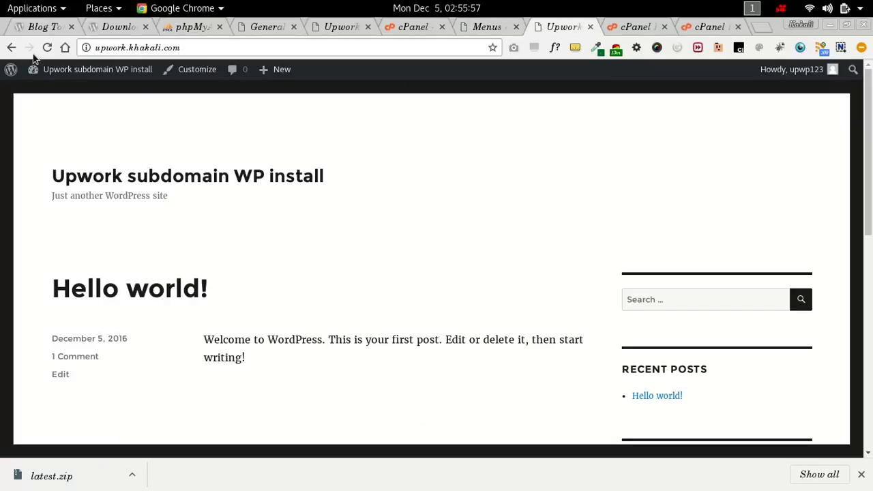
{"action": "left_click", "coordinate": [80, 176]}
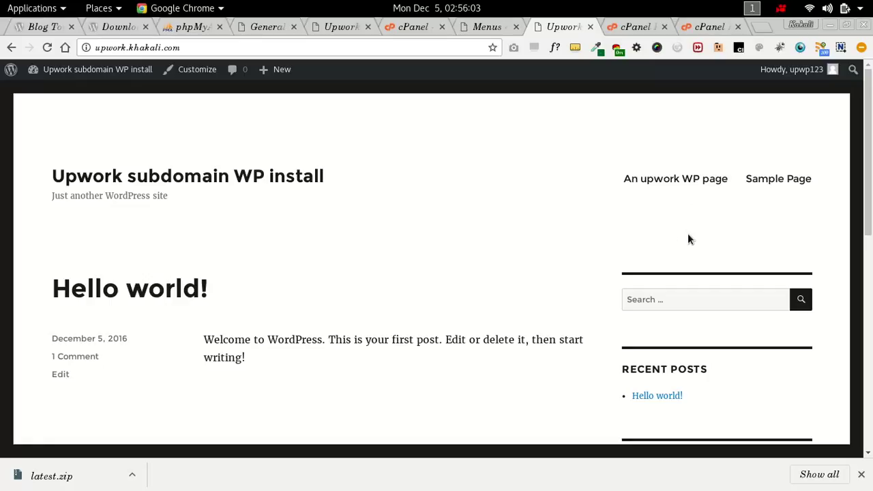
{"action": "left_click_drag", "start_coordinate": [589, 180], "coordinate": [719, 193]}
{"action": "left_click", "coordinate": [648, 217]}
{"action": "left_click", "coordinate": [659, 180]}
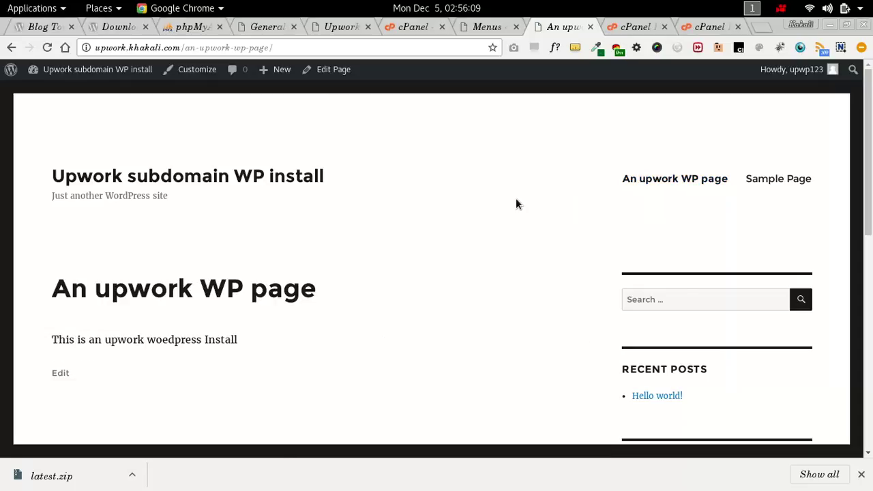
{"action": "scroll", "coordinate": [450, 248], "scroll_direction": "down", "scroll_amount": 3}
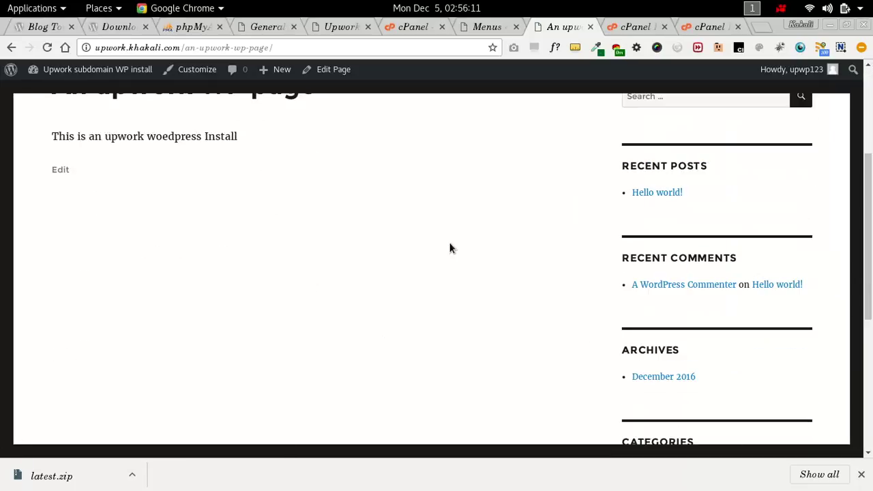
- Check the page's body text, switch to Terminal to launch Sublime Text, and copy the whole Lorem ipsum passage there
{"action": "scroll", "coordinate": [451, 248], "scroll_direction": "up", "scroll_amount": 1}
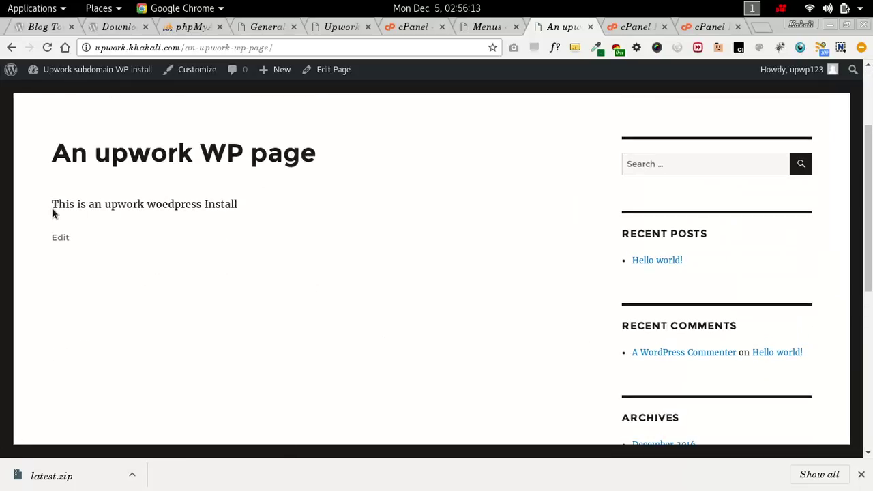
{"action": "left_click_drag", "start_coordinate": [53, 208], "coordinate": [231, 206]}
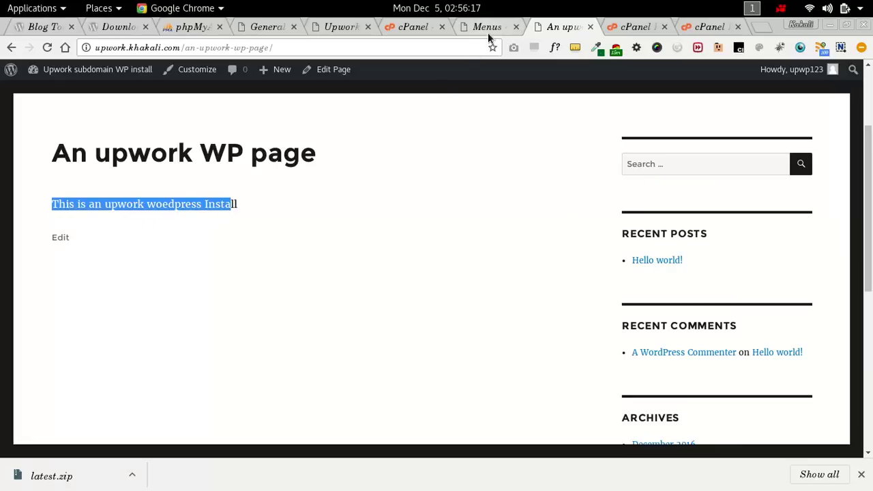
{"action": "mouse_move", "coordinate": [4, 209]}
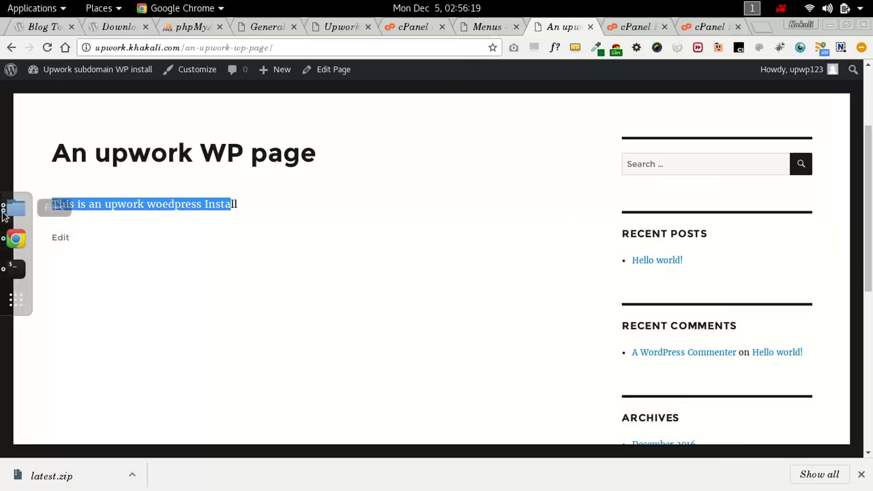
{"action": "left_click", "coordinate": [5, 271]}
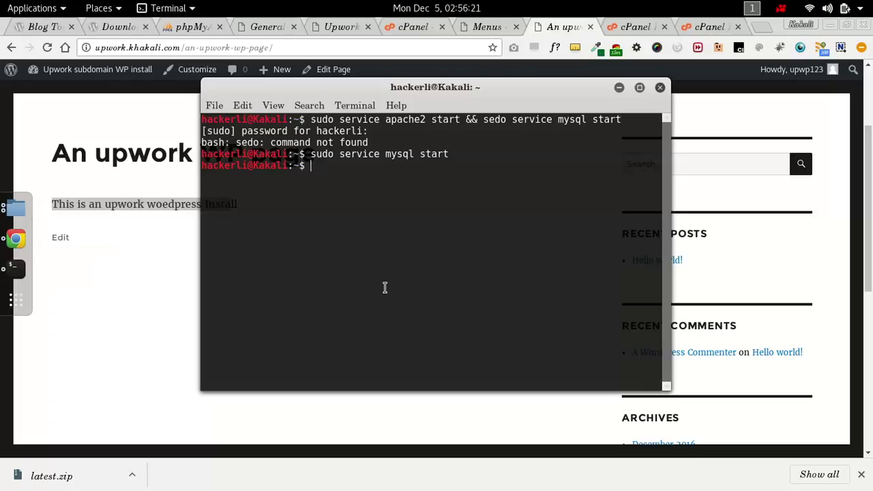
{"action": "type", "text": "subline_text"}
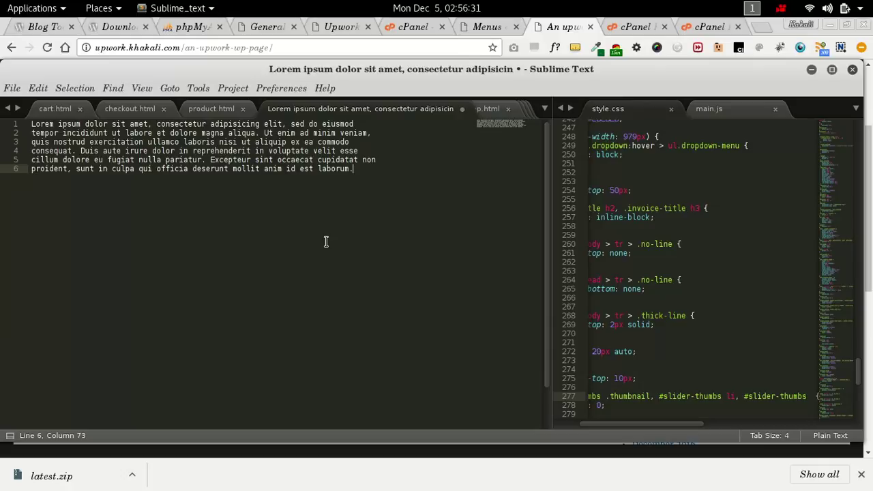
{"action": "key", "text": "ctrl+a"}
{"action": "key", "text": "ctrl+c"}
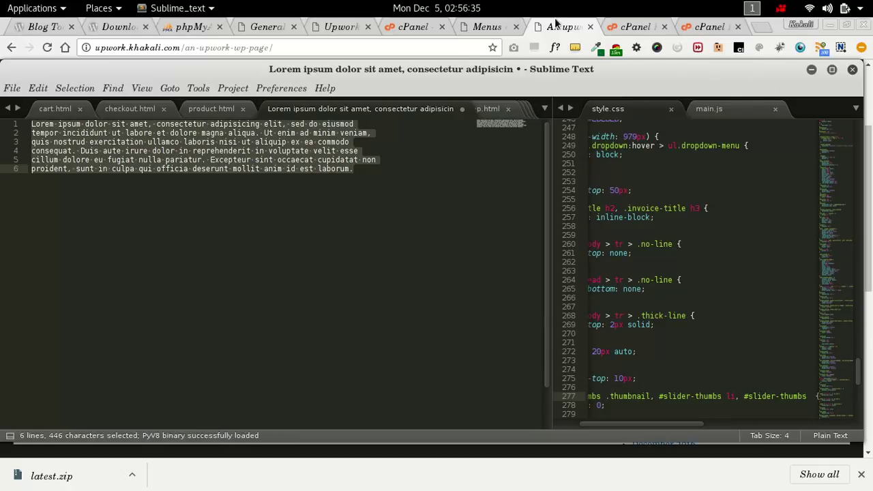
- Replace the body text of An upwork WP page with the copied Lorem ipsum passage in the site's admin area and update the page
{"action": "left_click", "coordinate": [555, 27]}
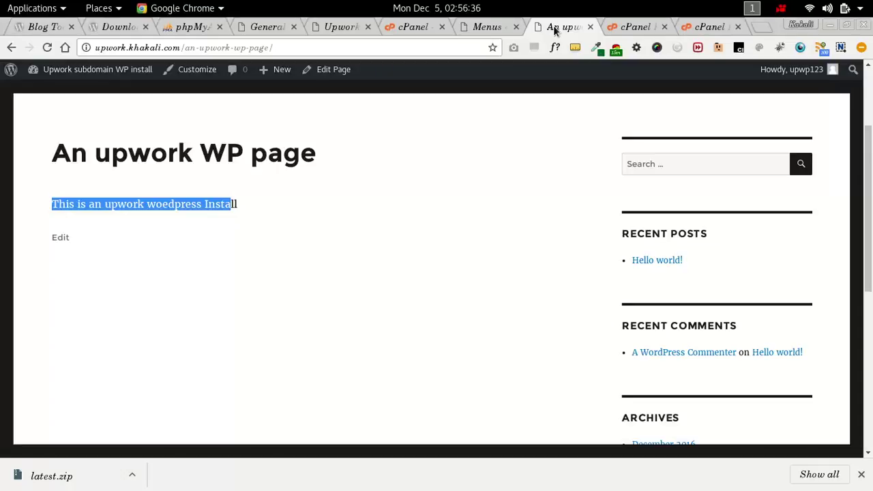
{"action": "left_click", "coordinate": [484, 26]}
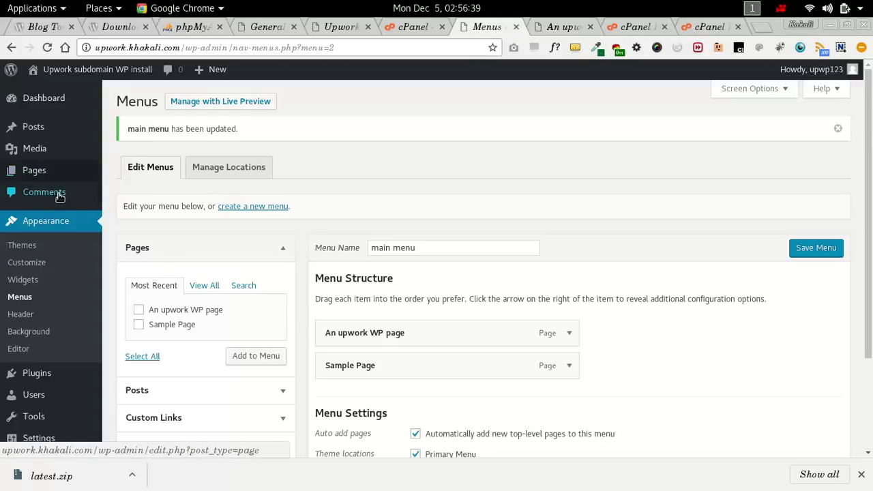
{"action": "mouse_move", "coordinate": [52, 184]}
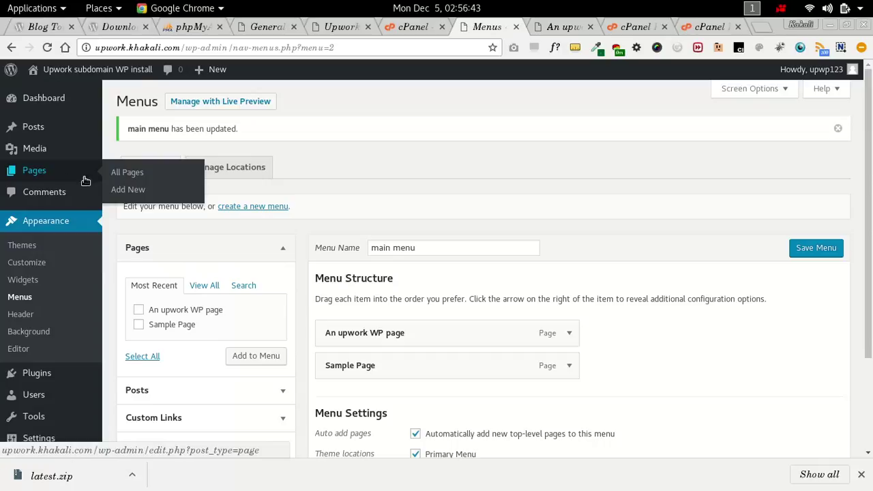
{"action": "left_click", "coordinate": [144, 179]}
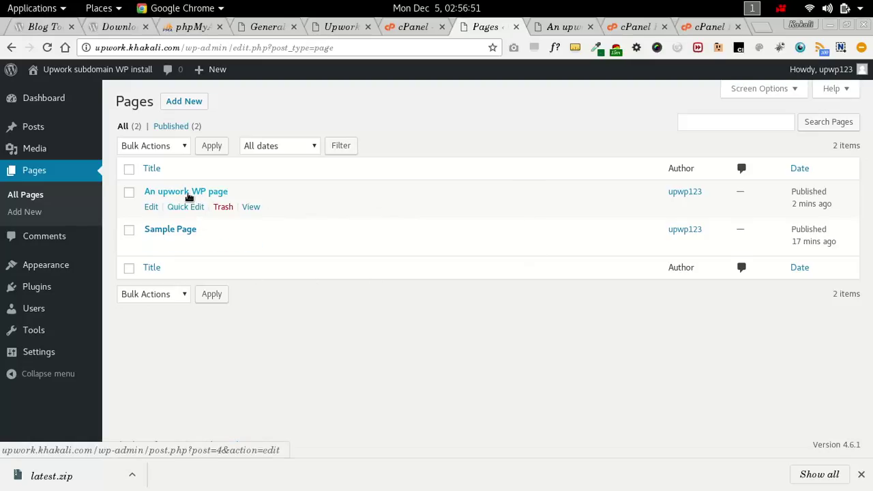
{"action": "left_click", "coordinate": [187, 194]}
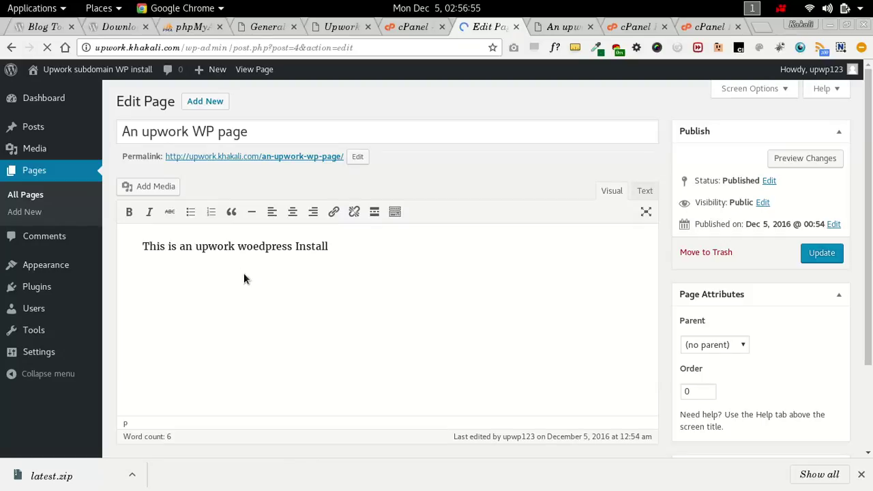
{"action": "key", "text": "ctrl+a"}
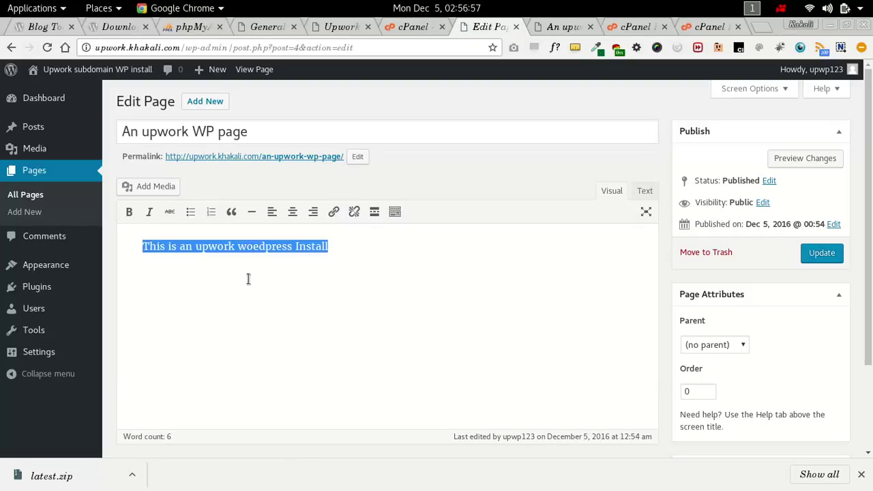
{"action": "key", "text": "ctrl+v"}
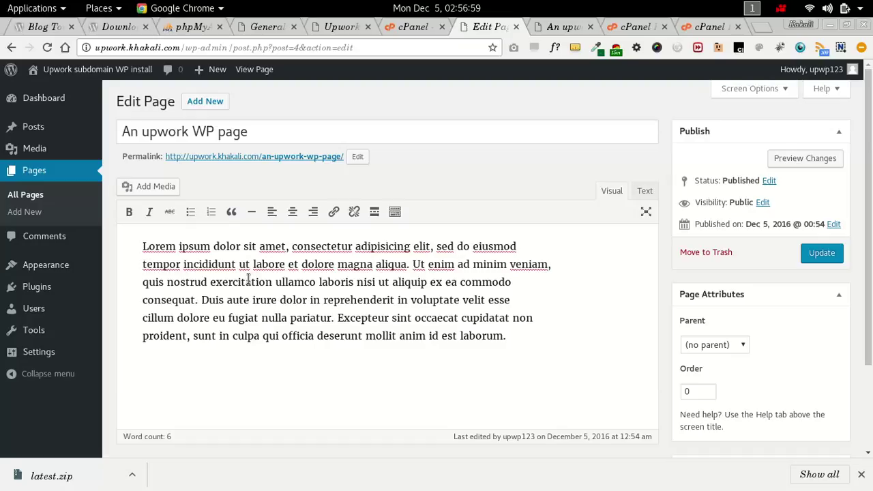
{"action": "left_click", "coordinate": [821, 254]}
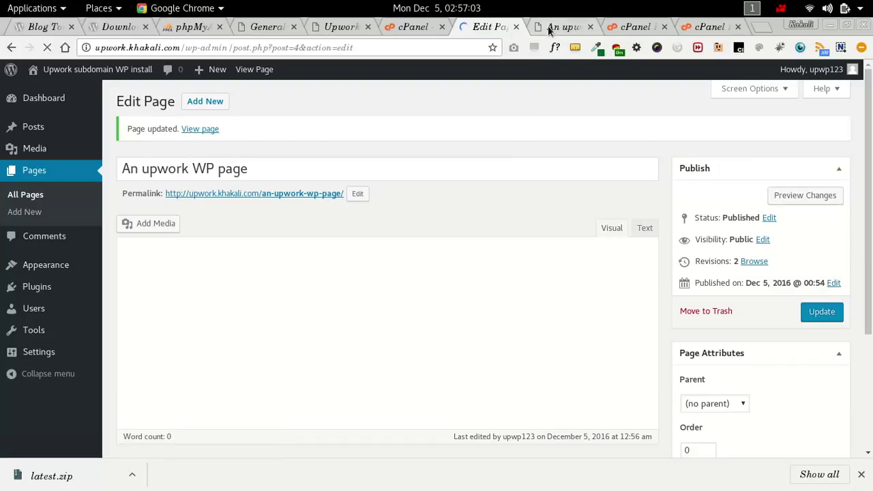
- Reload An upwork WP page on the live site and check its body text and header
{"action": "left_click", "coordinate": [548, 26]}
{"action": "left_click", "coordinate": [47, 47]}
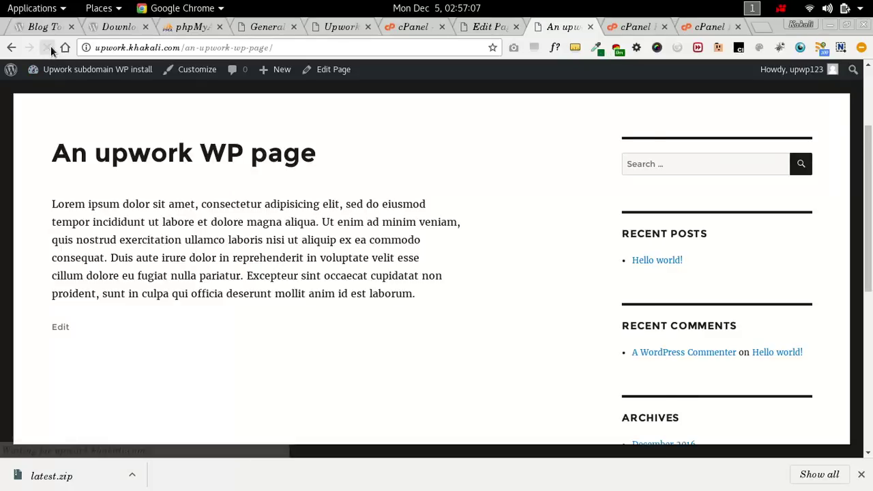
{"action": "scroll", "coordinate": [83, 277], "scroll_direction": "up", "scroll_amount": 2}
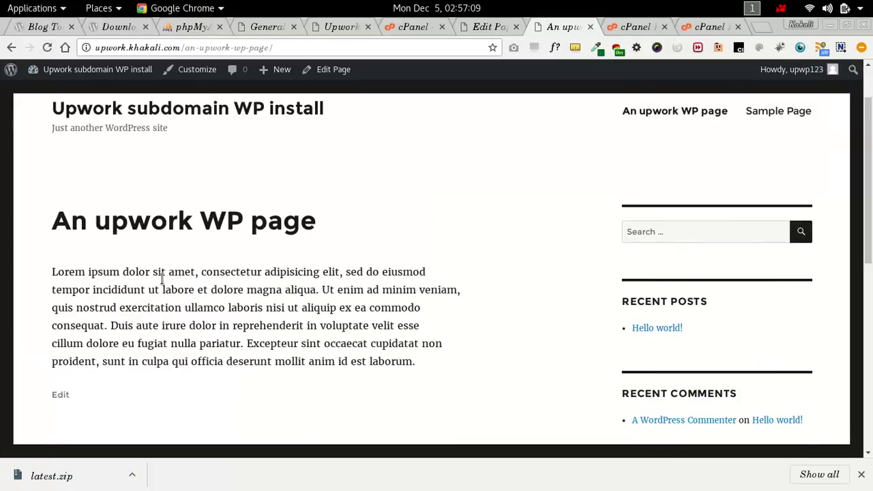
{"action": "left_click_drag", "start_coordinate": [58, 274], "coordinate": [452, 366]}
{"action": "left_click", "coordinate": [453, 367]}
- Add a new post category named "Upwork" in the site's admin area
{"action": "left_click", "coordinate": [485, 35]}
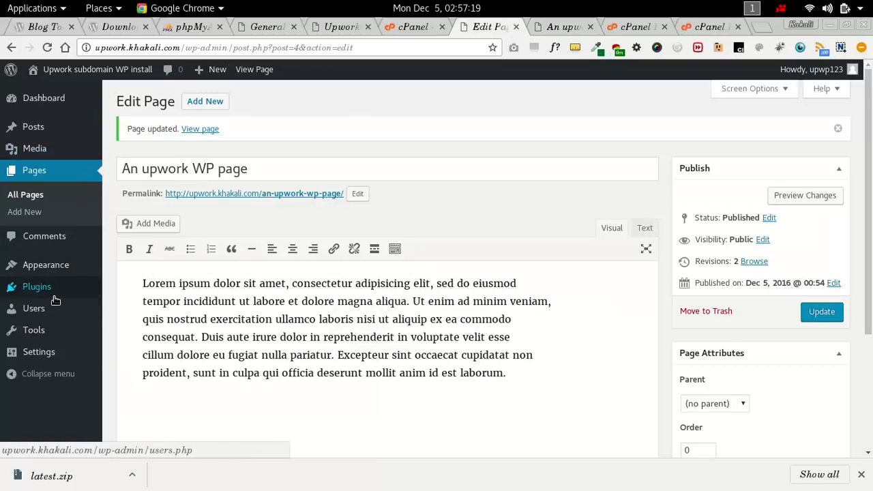
{"action": "mouse_move", "coordinate": [52, 134]}
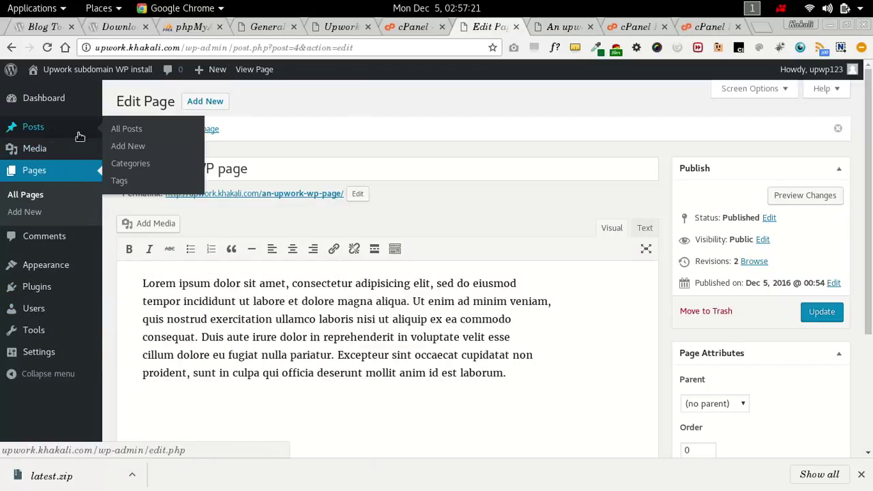
{"action": "left_click", "coordinate": [133, 150]}
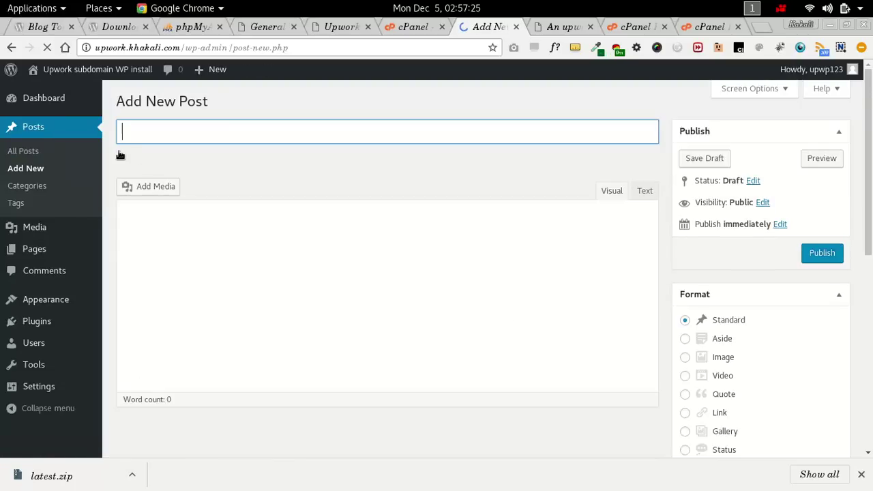
{"action": "left_click", "coordinate": [37, 193]}
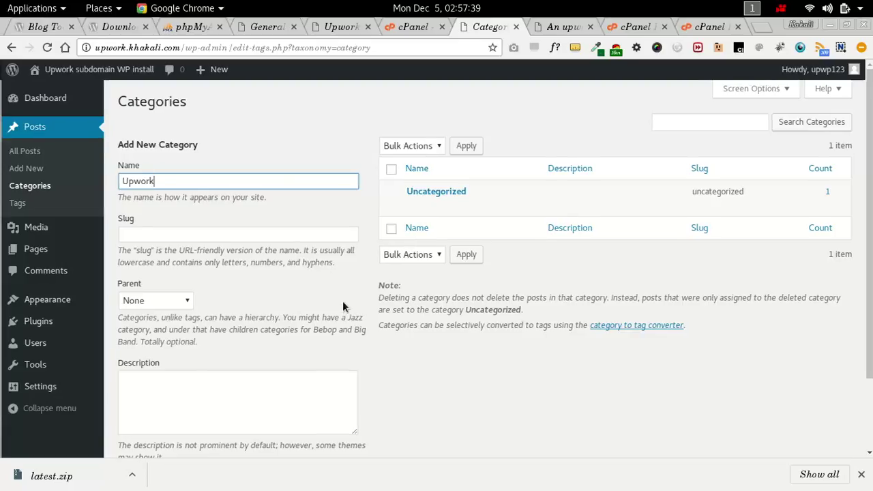
{"action": "scroll", "coordinate": [343, 306], "scroll_direction": "down", "scroll_amount": 3}
{"action": "left_click", "coordinate": [175, 391]}
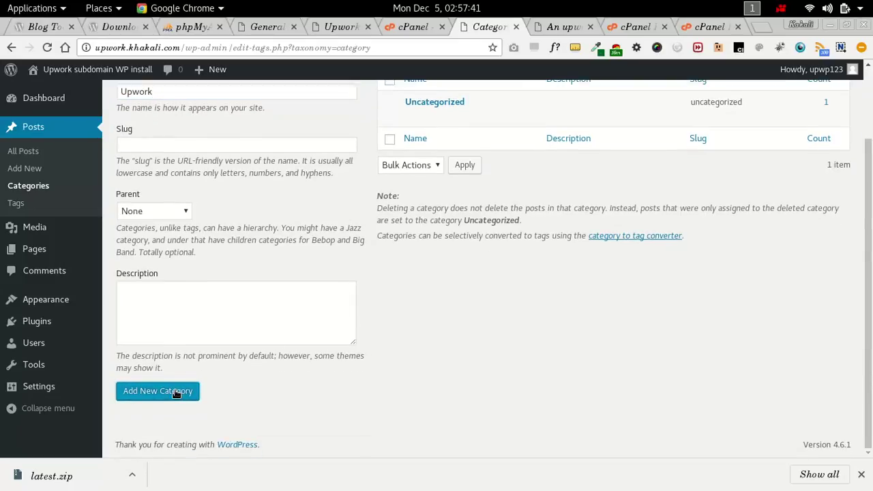
{"action": "scroll", "coordinate": [438, 380], "scroll_direction": "up", "scroll_amount": 3}
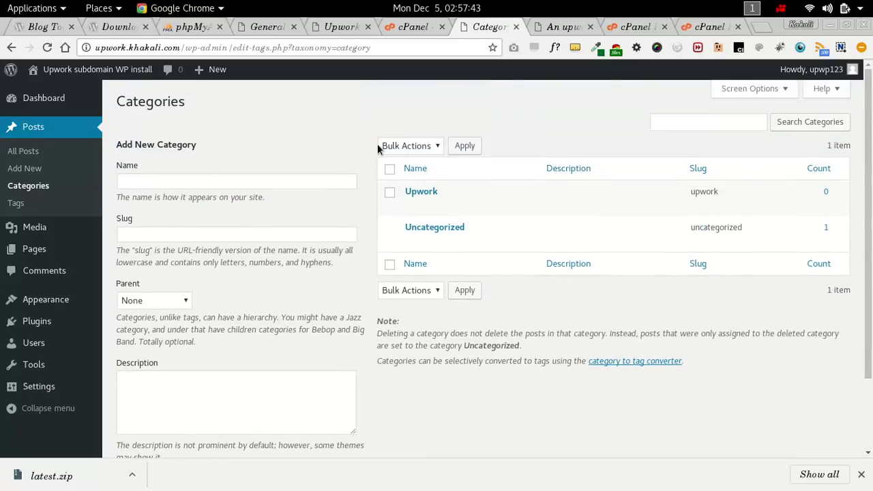
- Start a new post with a title naming it as the author's post and one body sentence crediting the author
{"action": "left_click", "coordinate": [35, 169]}
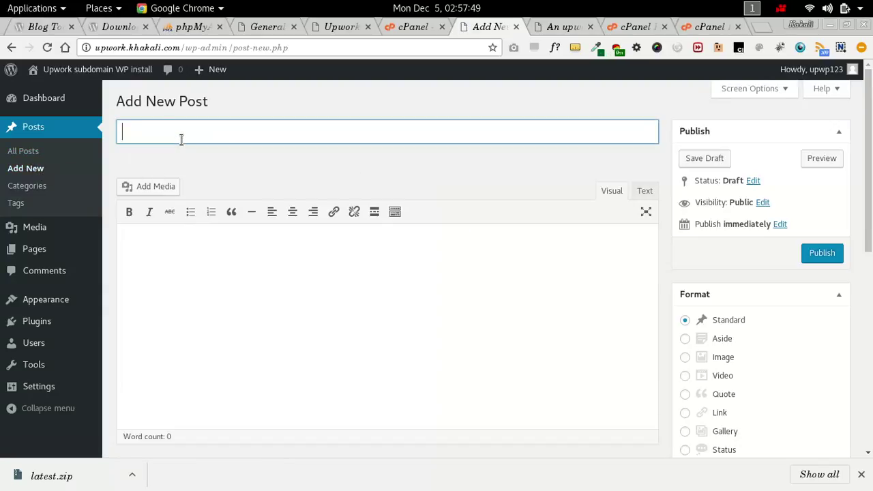
{"action": "type", "text": "This is Khak"}
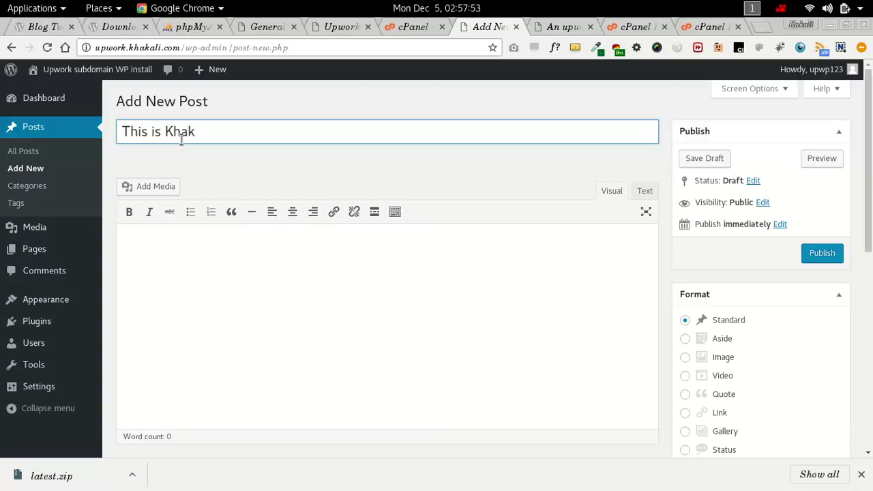
{"action": "type", "text": "ali's Post"}
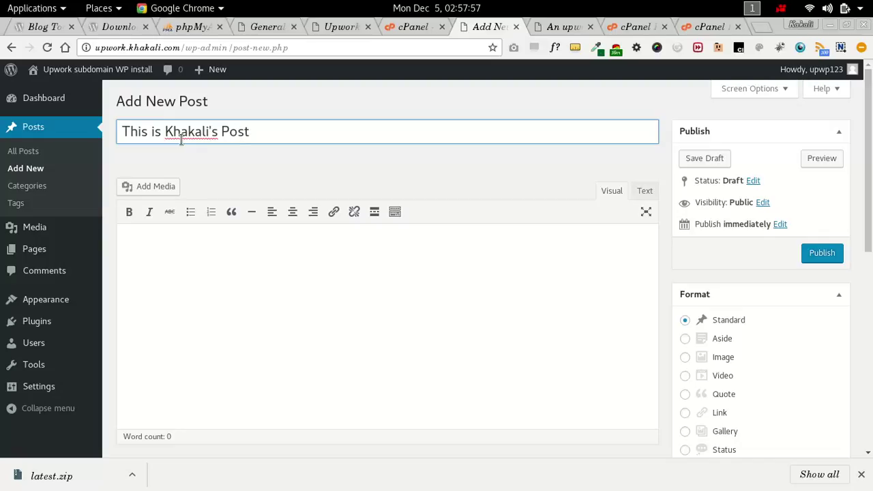
{"action": "left_click", "coordinate": [221, 303]}
{"action": "type", "text": "This post was"}
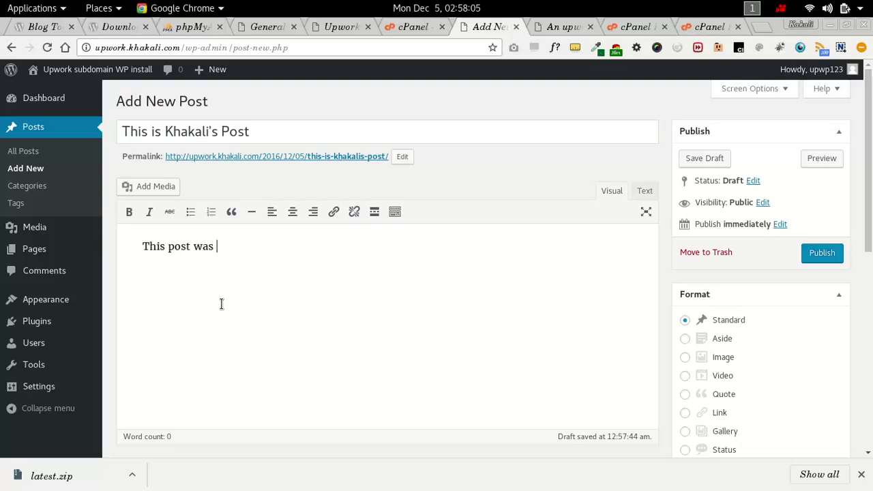
{"action": "type", "text": " wrote"}
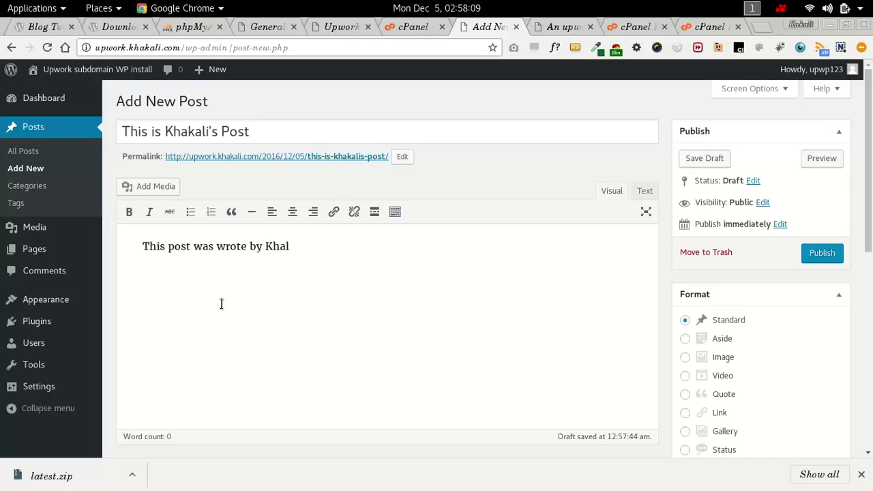
{"action": "type", "text": " by Khakali."}
- Assign the post to the Upwork category and add the tag "tutorial"
{"action": "scroll", "coordinate": [773, 264], "scroll_direction": "down", "scroll_amount": 6}
{"action": "scroll", "coordinate": [773, 263], "scroll_direction": "down", "scroll_amount": 3}
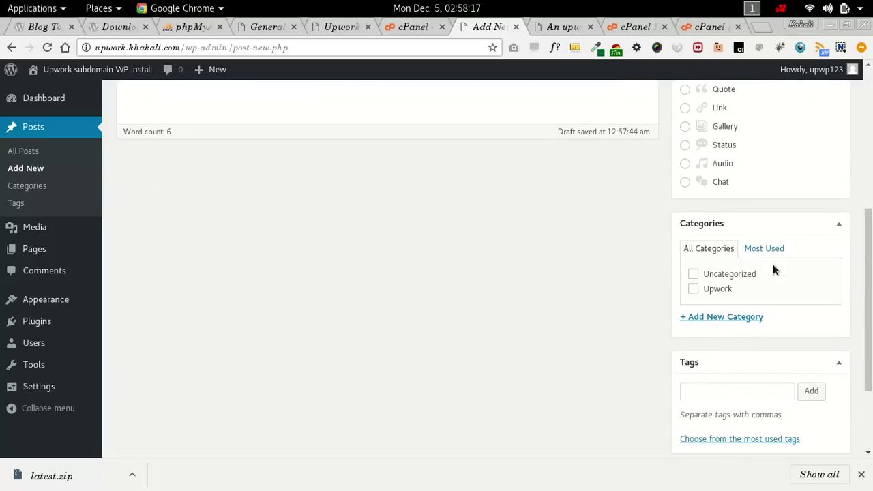
{"action": "left_click", "coordinate": [706, 292]}
{"action": "scroll", "coordinate": [605, 322], "scroll_direction": "down", "scroll_amount": 3}
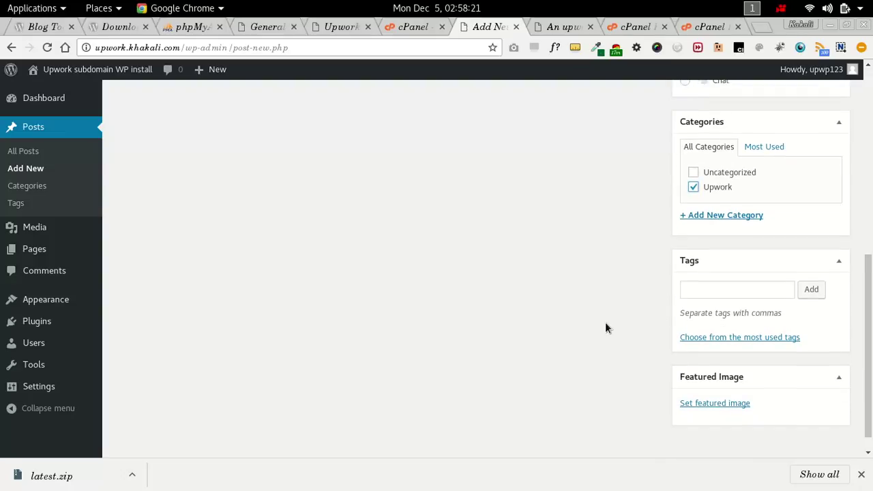
{"action": "left_click", "coordinate": [697, 298]}
{"action": "type", "text": "tutorial"}
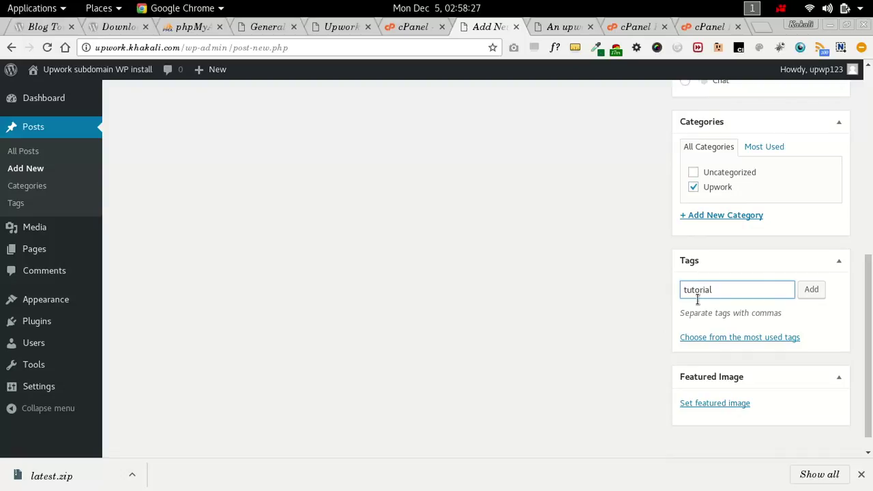
{"action": "left_click", "coordinate": [816, 293]}
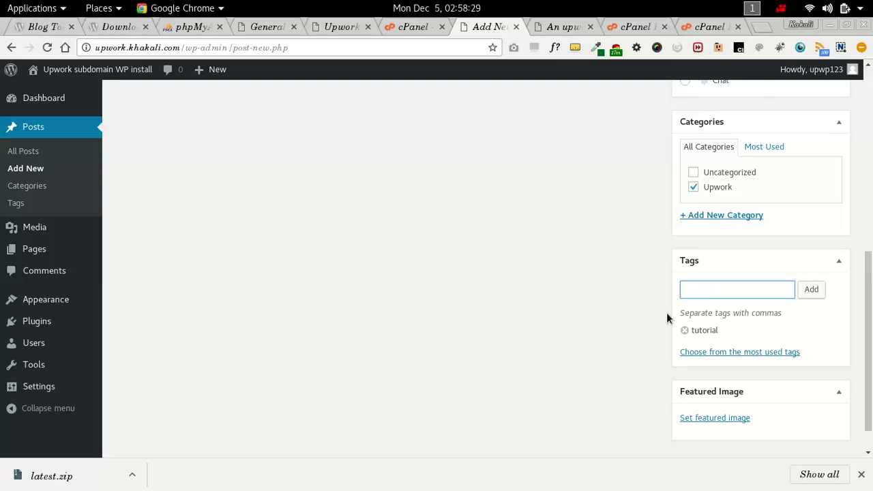
- Publish the new post and view it on the site's front page
{"action": "scroll", "coordinate": [666, 312], "scroll_direction": "up", "scroll_amount": 8}
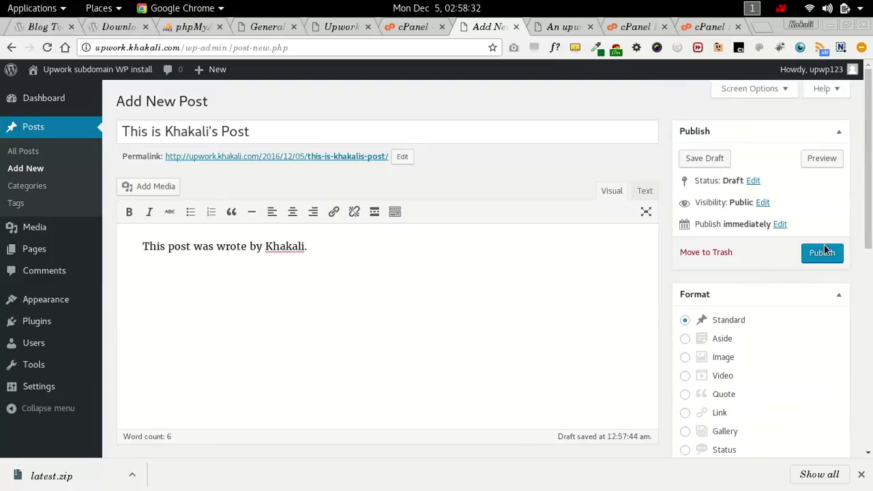
{"action": "left_click", "coordinate": [823, 252]}
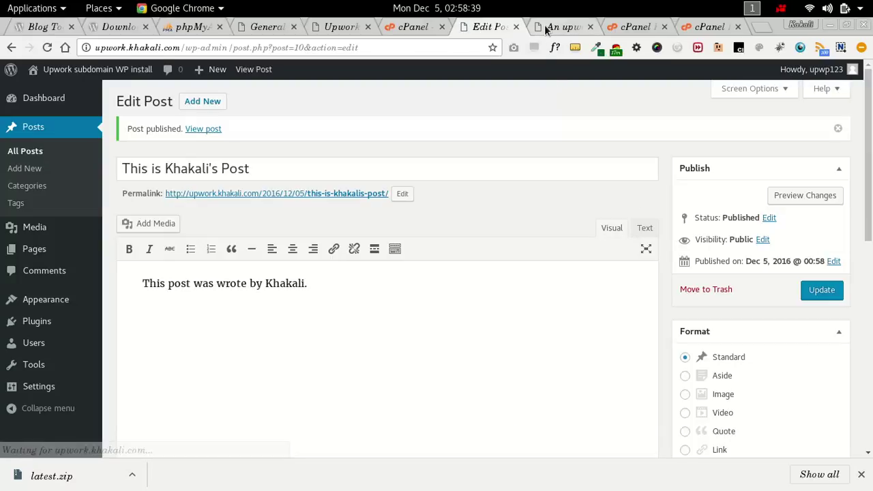
{"action": "left_click", "coordinate": [545, 27]}
{"action": "scroll", "coordinate": [424, 156], "scroll_direction": "up", "scroll_amount": 2}
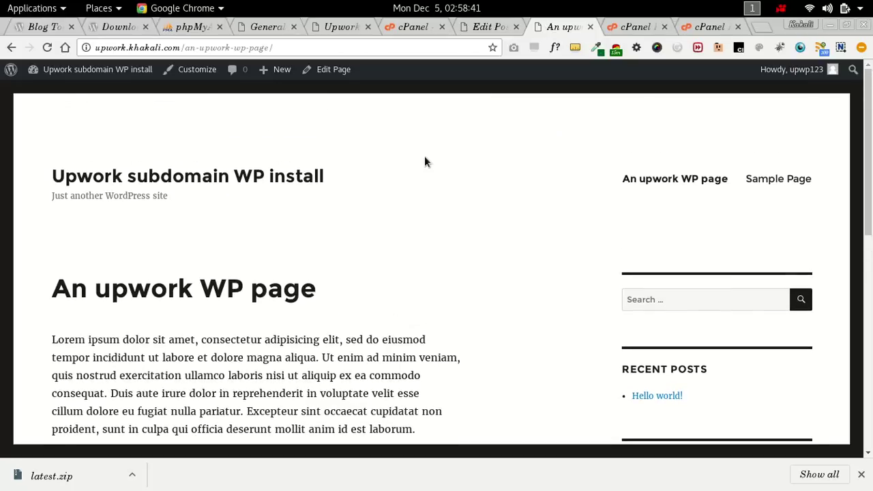
{"action": "left_click", "coordinate": [164, 189]}
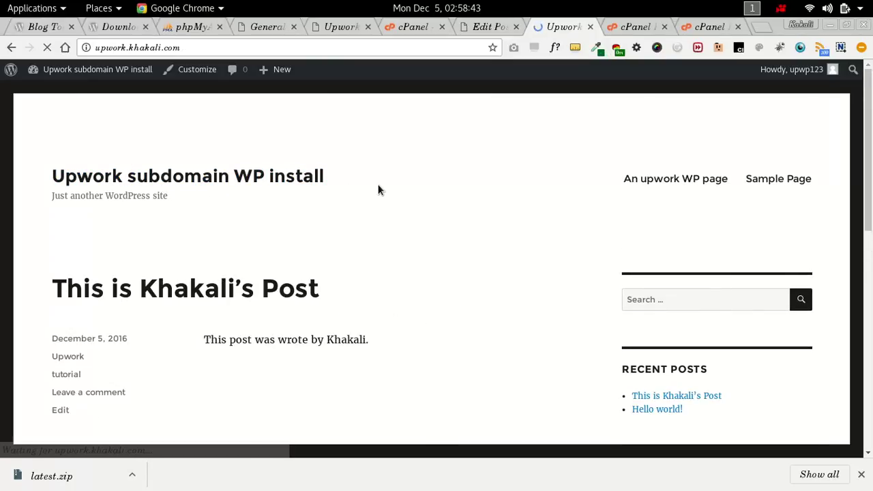
- Look over the front page's posts and sidebar, and open the new post's own page to read it
{"action": "scroll", "coordinate": [409, 197], "scroll_direction": "down", "scroll_amount": 3}
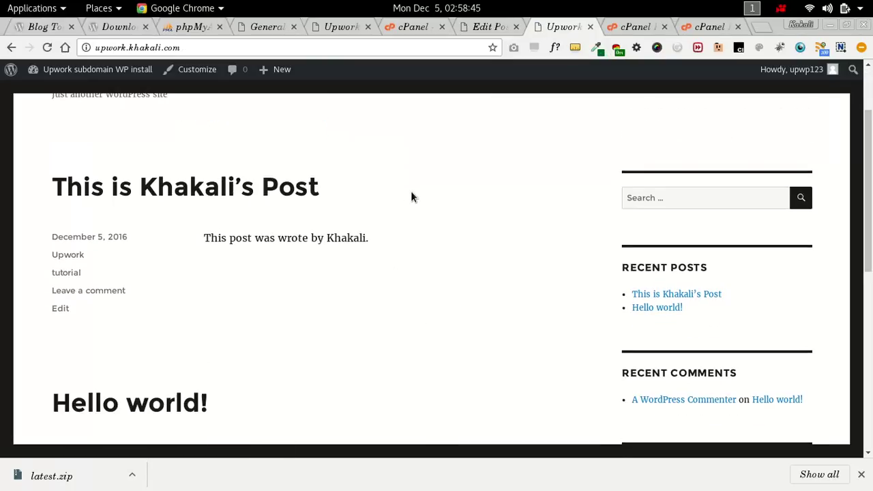
{"action": "scroll", "coordinate": [412, 197], "scroll_direction": "down", "scroll_amount": 3}
{"action": "scroll", "coordinate": [410, 197], "scroll_direction": "up", "scroll_amount": 2}
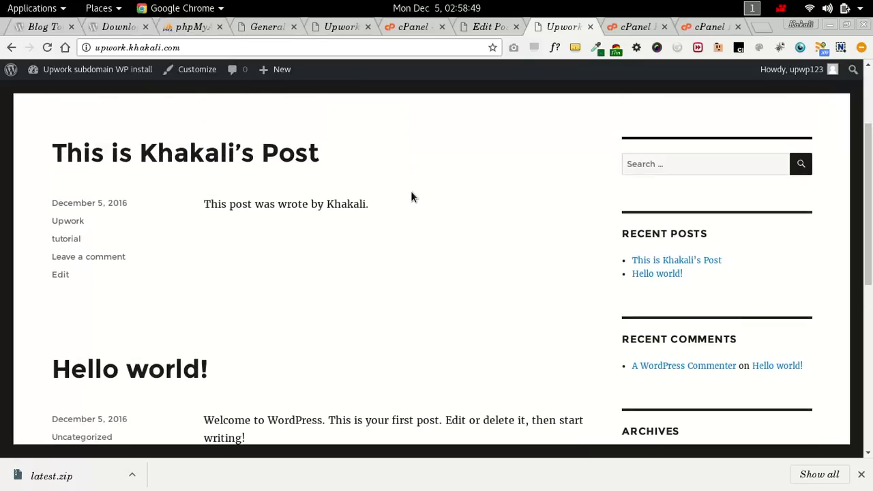
{"action": "scroll", "coordinate": [411, 197], "scroll_direction": "up", "scroll_amount": 2}
{"action": "scroll", "coordinate": [411, 198], "scroll_direction": "down", "scroll_amount": 2}
{"action": "scroll", "coordinate": [412, 197], "scroll_direction": "down", "scroll_amount": 5}
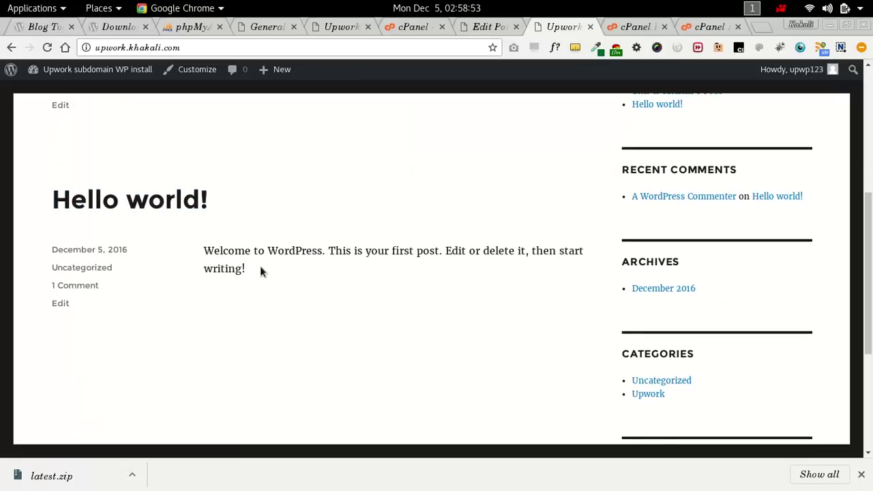
{"action": "scroll", "coordinate": [260, 268], "scroll_direction": "up", "scroll_amount": 7}
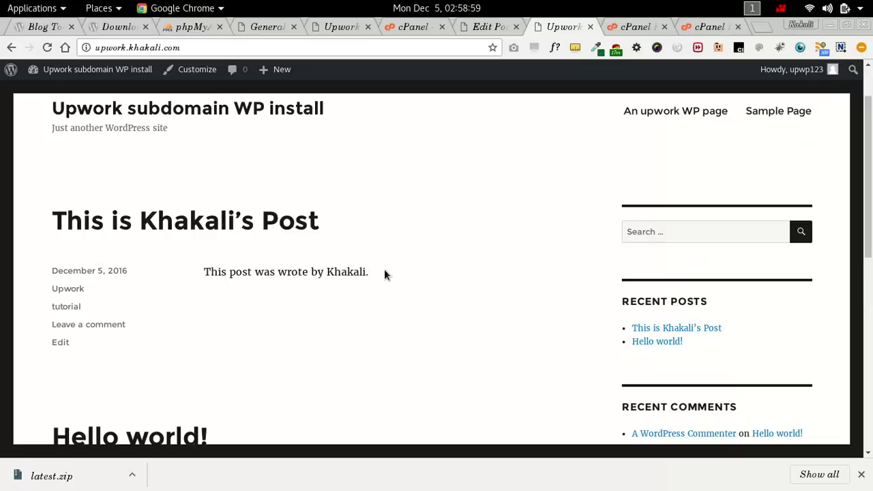
{"action": "left_click", "coordinate": [260, 226]}
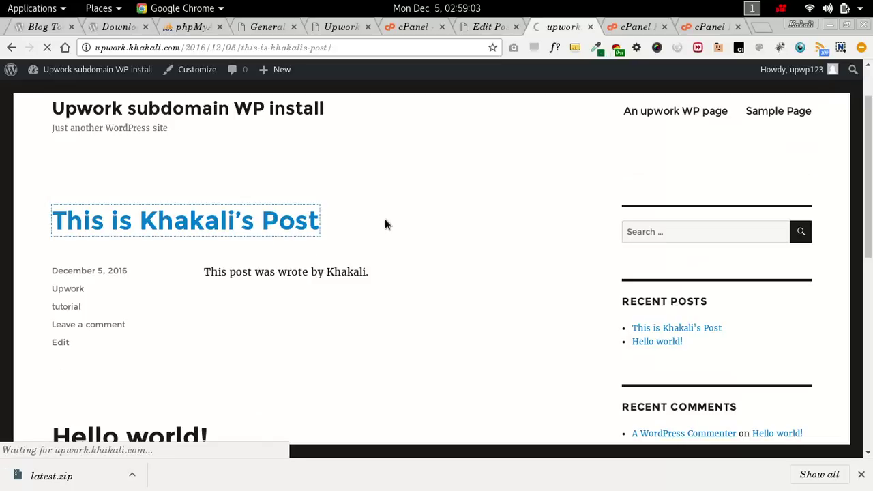
{"action": "scroll", "coordinate": [385, 220], "scroll_direction": "down", "scroll_amount": 4}
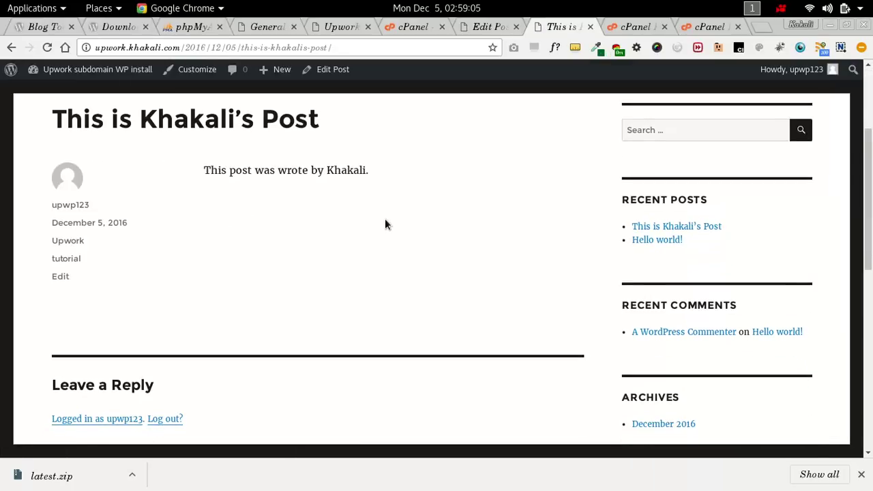
{"action": "scroll", "coordinate": [384, 224], "scroll_direction": "up", "scroll_amount": 2}
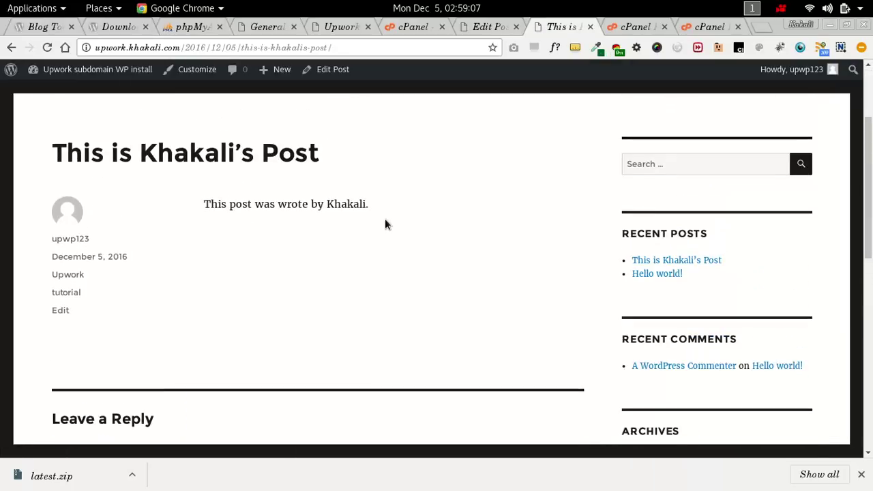
- Replace the new post's body with three lorem ipsum paragraphs separated by blank lines in the post editor
{"action": "left_click", "coordinate": [487, 29]}
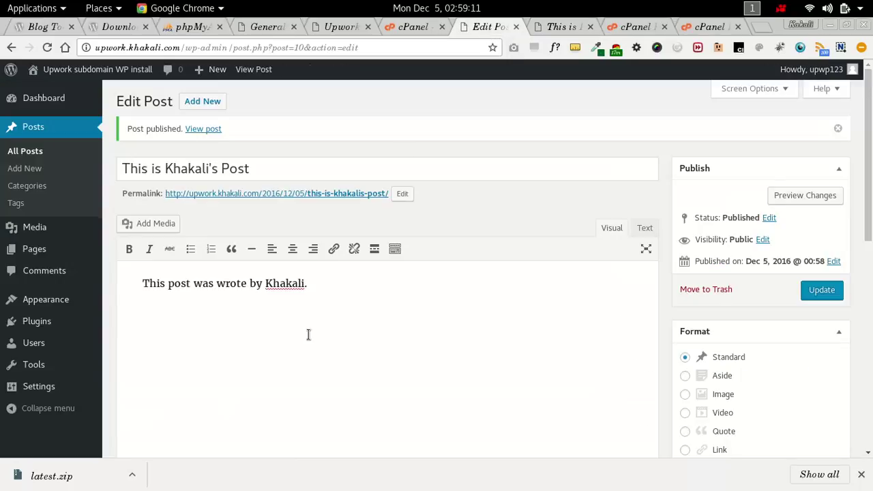
{"action": "key", "text": "ctrl+a"}
{"action": "type", "text": "Lorem ipsum dolor sit amet, consectetur adipisicing elit, sed do eiusmod tempor incididunt ut labore et dolore magna aliqua. Ut enim ad minim veniam, quis nostrud exercitation ullamco laboris nisi ut aliquip ex ea commodo consequat. Duis aute irure dolor in reprehenderit in voluptate velit esse cillum dolore eu fugiat nulla pariatur. Excepteur sint occaecat cupidatat non proident, sunt in culpa qui officia deserunt mollit anim id est laborum."}
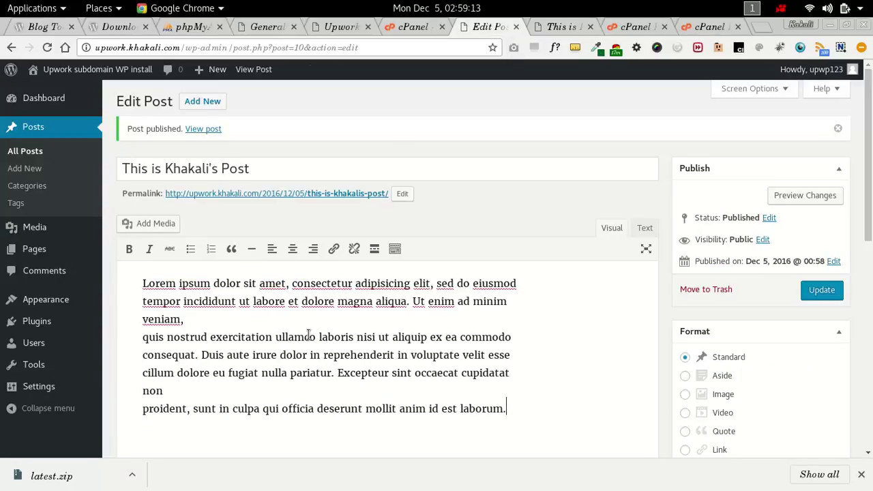
{"action": "scroll", "coordinate": [308, 334], "scroll_direction": "down", "scroll_amount": 4}
{"action": "key", "text": "Return"}
{"action": "key", "text": "Return"}
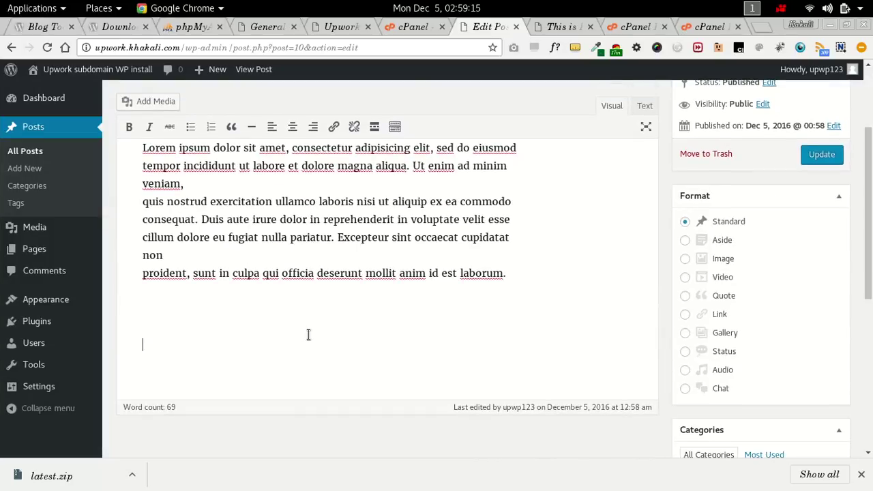
{"action": "type", "text": "Lorem ipsum dolor sit amet, consectetur adipisicing elit, sed do eiusmod tempor incididunt ut labore et dolore magna aliqua. Ut enim ad minim veniam, quis nostrud exercitation ullamco laboris nisi ut aliquip ex ea commodo consequat. Duis aute irure dolor in reprehenderit in voluptate velit esse cillum dolore eu fugiat nulla pariatur. Excepteur sint occaecat cupidatat non proident, sunt in culpa qui officia deserunt mollit anim id est laborum."}
{"action": "scroll", "coordinate": [308, 334], "scroll_direction": "down", "scroll_amount": 4}
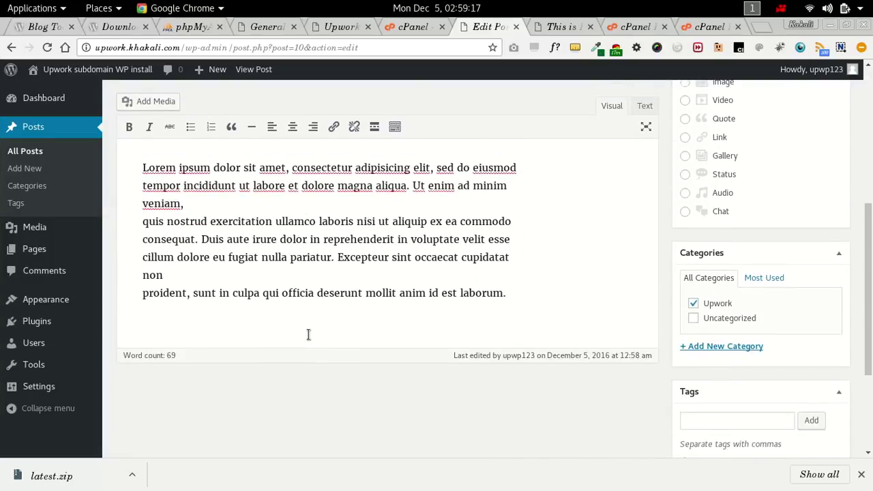
{"action": "key", "text": "Return"}
{"action": "key", "text": "Return"}
{"action": "type", "text": "Lorem ipsum dolor sit amet, consectetur adipisicing elit, sed do eiusmod tempor incididunt ut labore et dolore magna aliqua. Ut enim ad minim veniam, quis nostrud exercitation ullamco laboris nisi ut aliquip ex ea commodo consequat. Duis aute irure dolor in reprehenderit in voluptate velit esse cillum dolore eu fugiat nulla pariatur. Excepteur sint occaecat cupidatat non proident, sunt in culpa qui officia deserunt mollit anim id est laborum."}
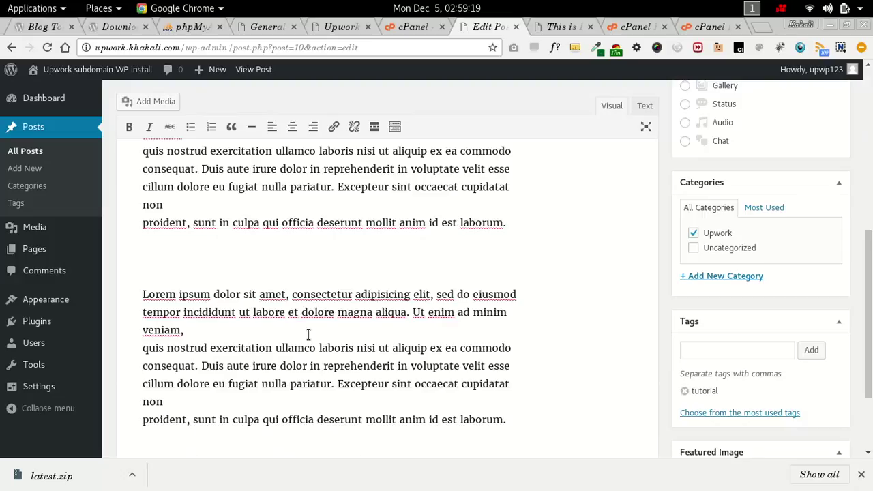
- Update the post and reload its live page to check the new body text
{"action": "scroll", "coordinate": [309, 334], "scroll_direction": "up", "scroll_amount": 10}
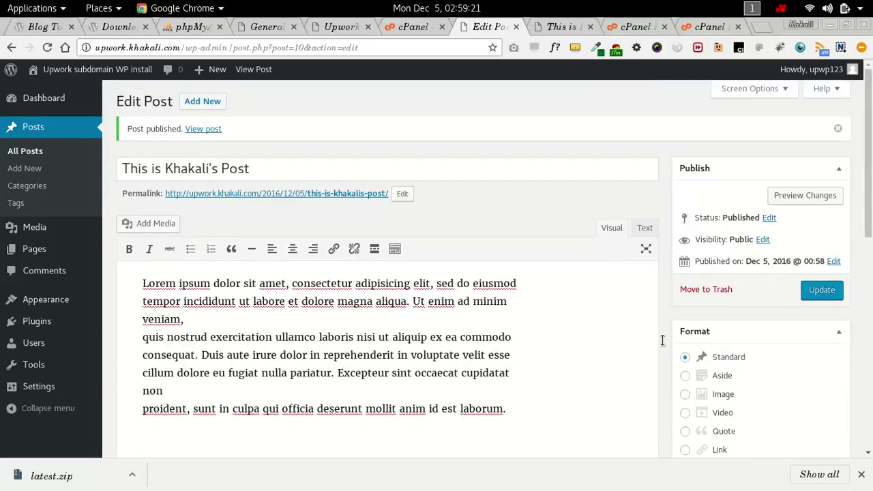
{"action": "left_click", "coordinate": [833, 297]}
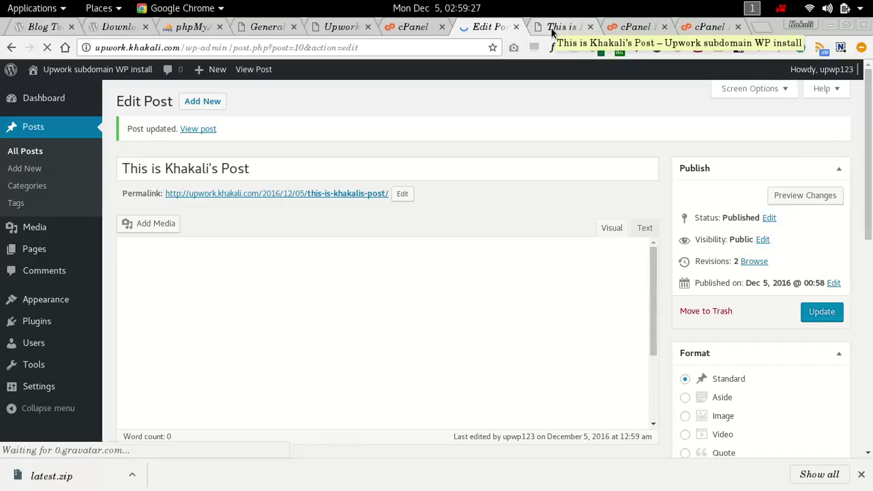
{"action": "left_click", "coordinate": [552, 30]}
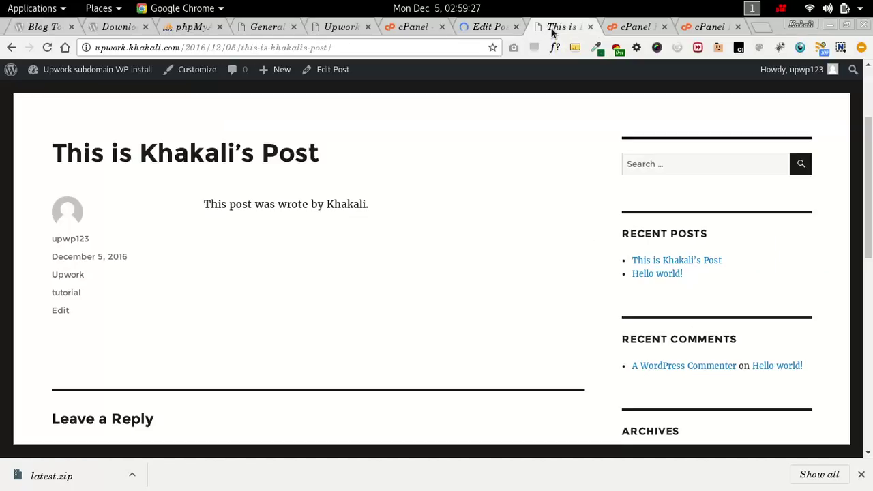
{"action": "left_click", "coordinate": [47, 48]}
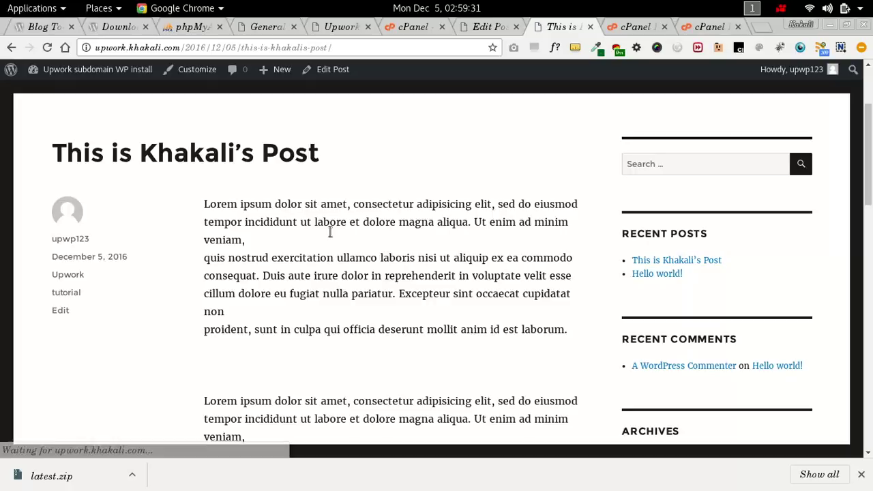
{"action": "scroll", "coordinate": [330, 231], "scroll_direction": "down", "scroll_amount": 6}
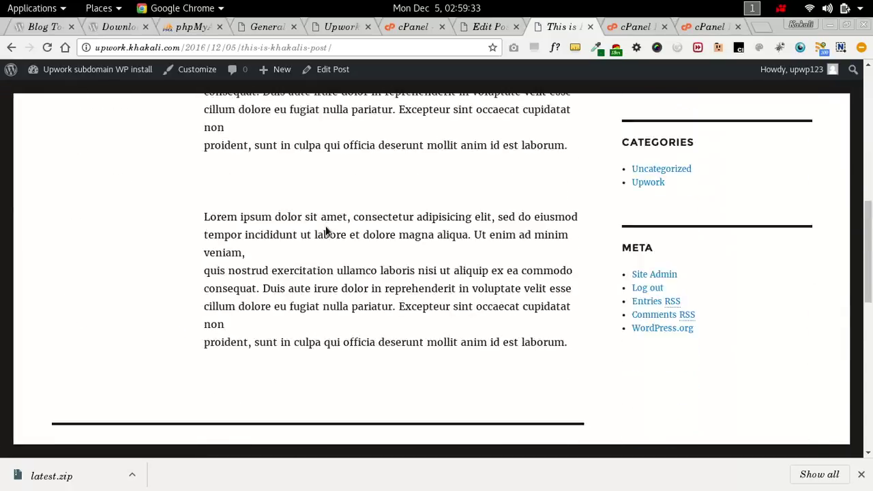
{"action": "scroll", "coordinate": [325, 230], "scroll_direction": "down", "scroll_amount": 3}
{"action": "scroll", "coordinate": [325, 230], "scroll_direction": "up", "scroll_amount": 8}
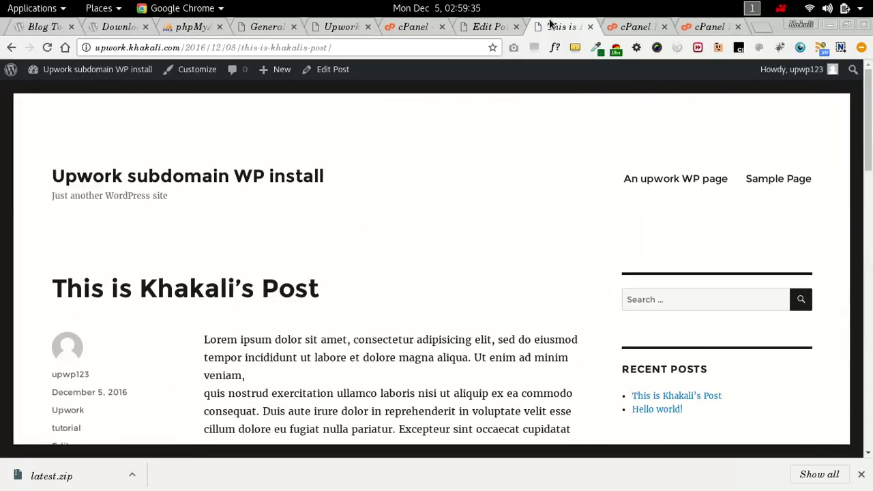
- Quick-edit the "Hello world!" post to add the Upwork category alongside Uncategorized, and save the update
{"action": "left_click", "coordinate": [485, 27]}
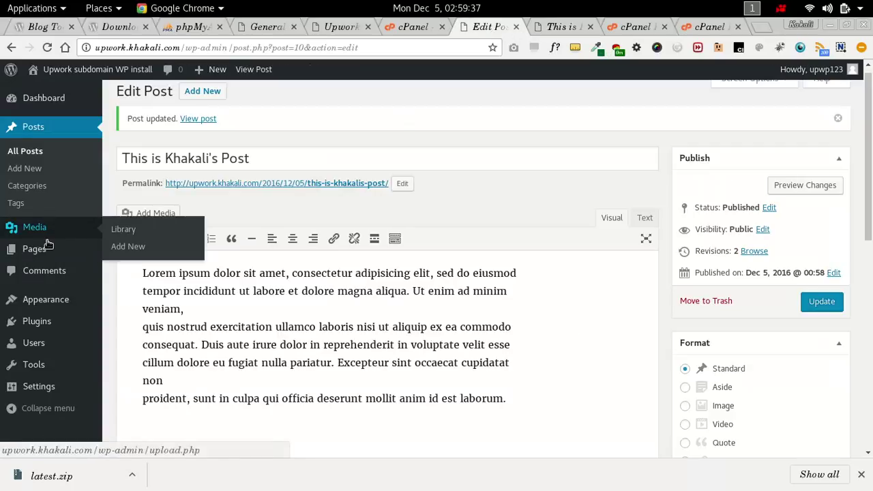
{"action": "left_click", "coordinate": [37, 153]}
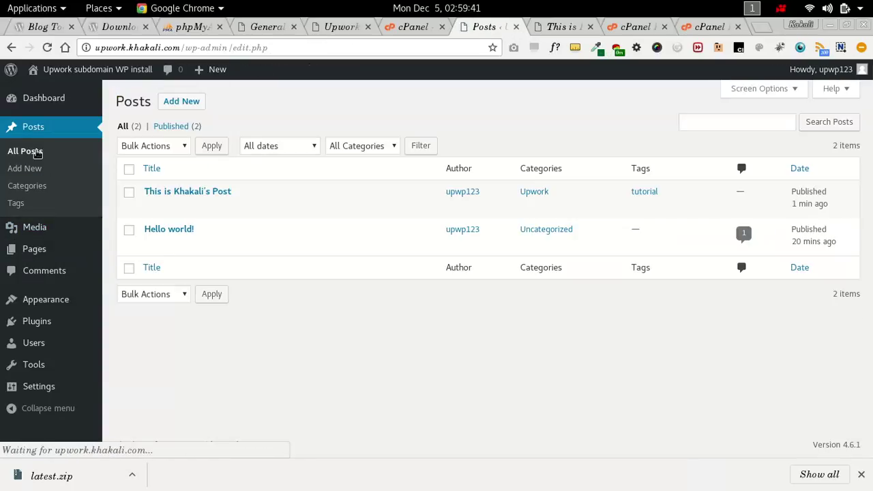
{"action": "left_click", "coordinate": [130, 231]}
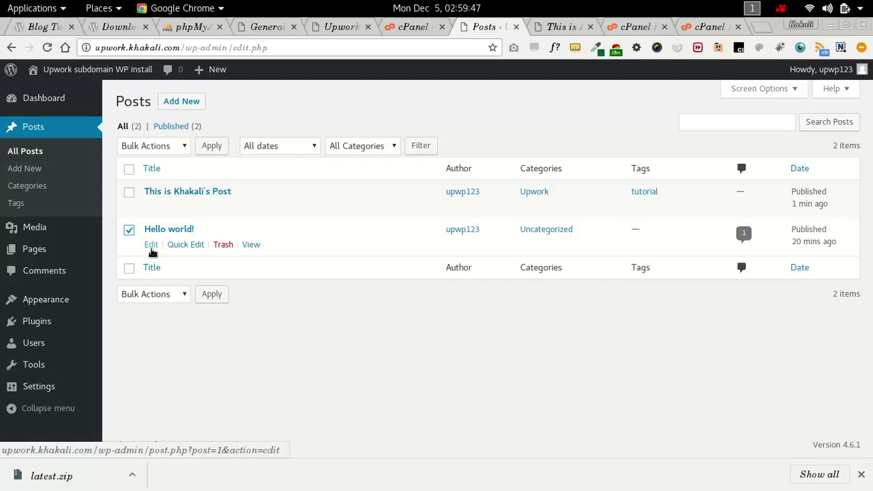
{"action": "left_click", "coordinate": [201, 250]}
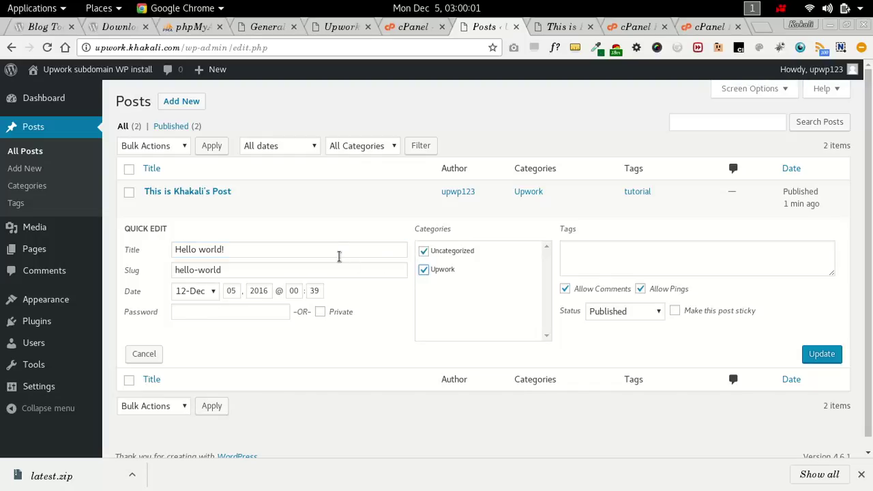
{"action": "left_click", "coordinate": [834, 363]}
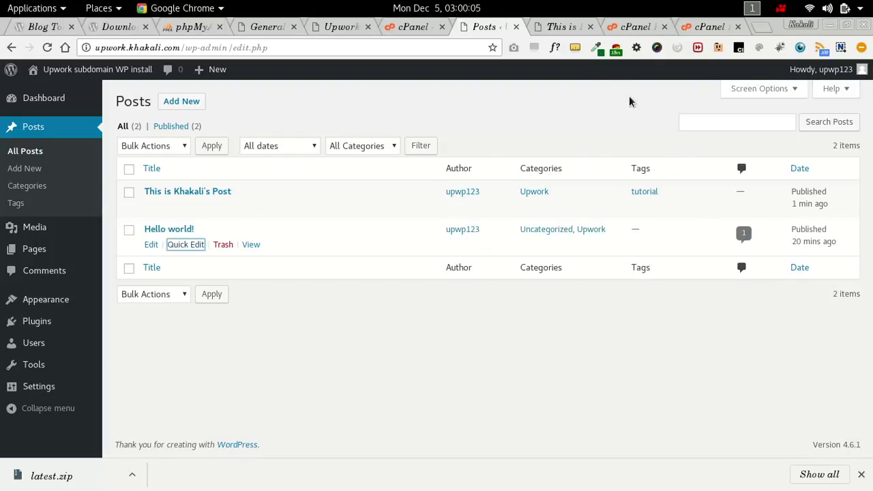
- Reload the live page of the new post and look over its details and sidebar
{"action": "left_click", "coordinate": [563, 31]}
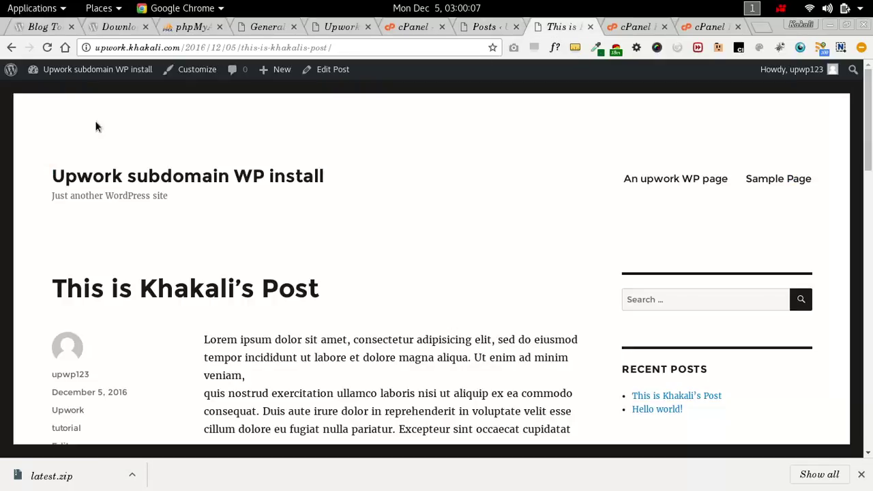
{"action": "left_click", "coordinate": [47, 48]}
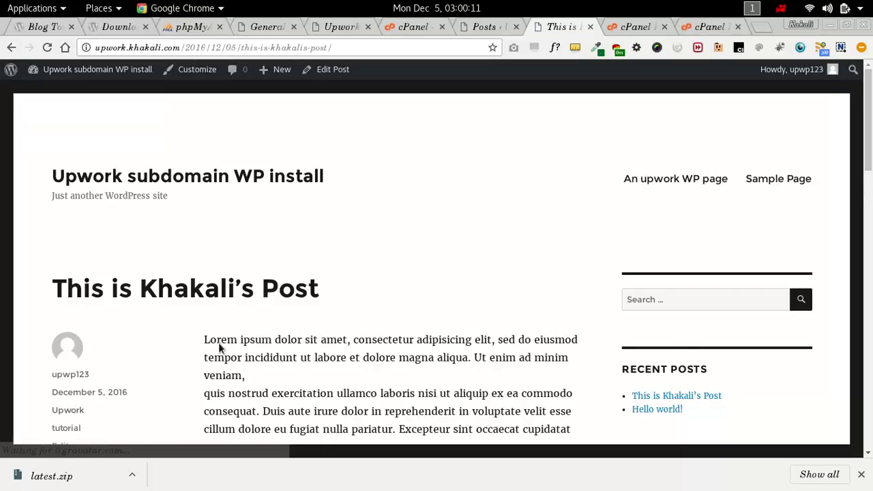
{"action": "scroll", "coordinate": [288, 285], "scroll_direction": "down", "scroll_amount": 3}
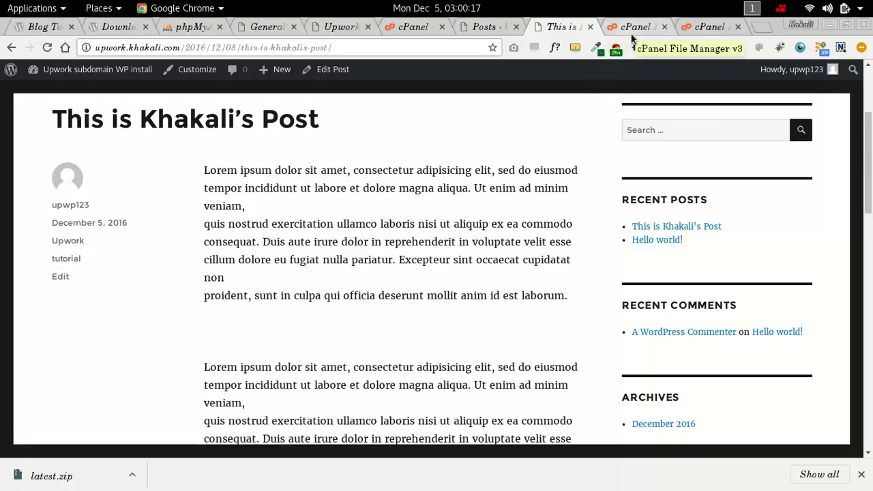
- Move the "Hello world!" post to the trash and check the posts and sidebar on the site's front page
{"action": "left_click", "coordinate": [483, 26]}
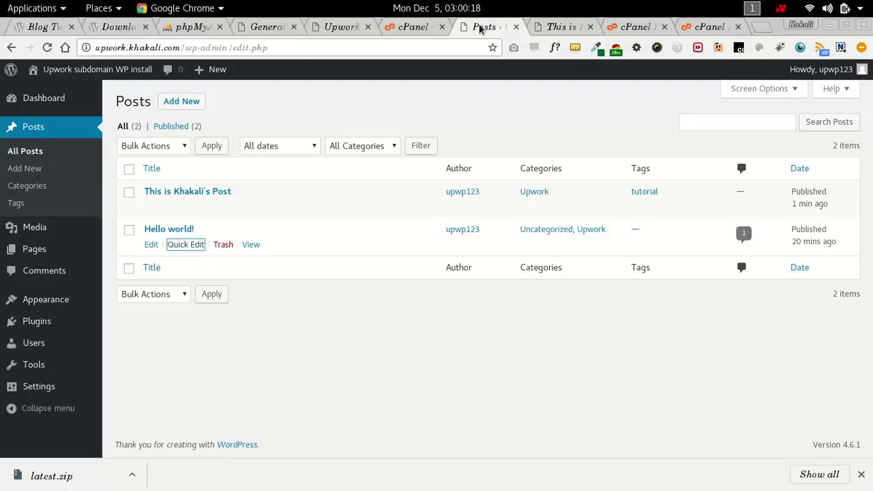
{"action": "left_click", "coordinate": [227, 248]}
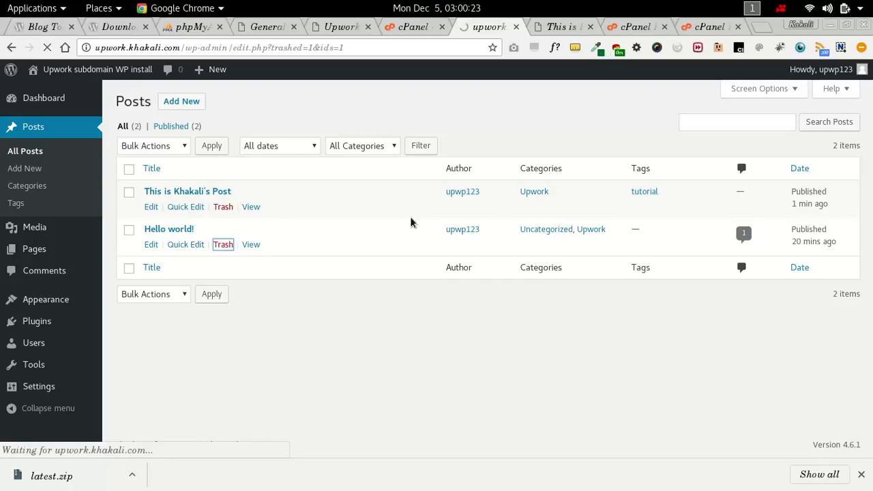
{"action": "left_click", "coordinate": [554, 27]}
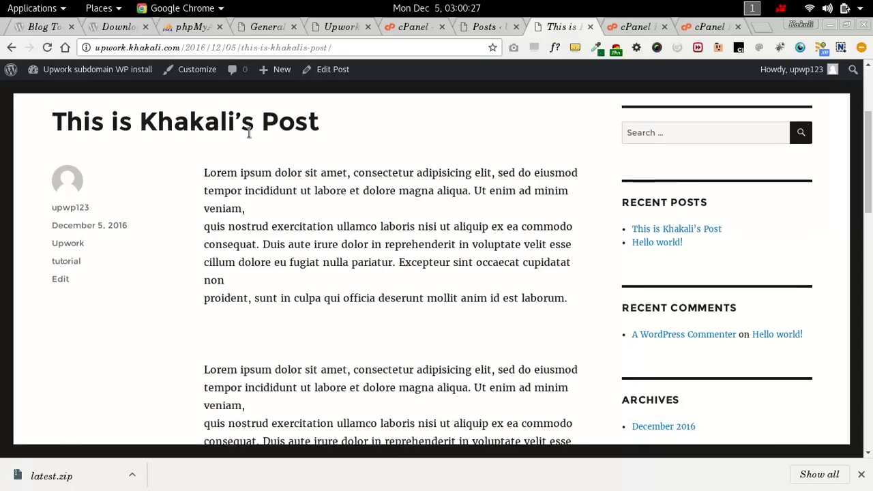
{"action": "scroll", "coordinate": [249, 131], "scroll_direction": "up", "scroll_amount": 5}
{"action": "left_click", "coordinate": [176, 175]}
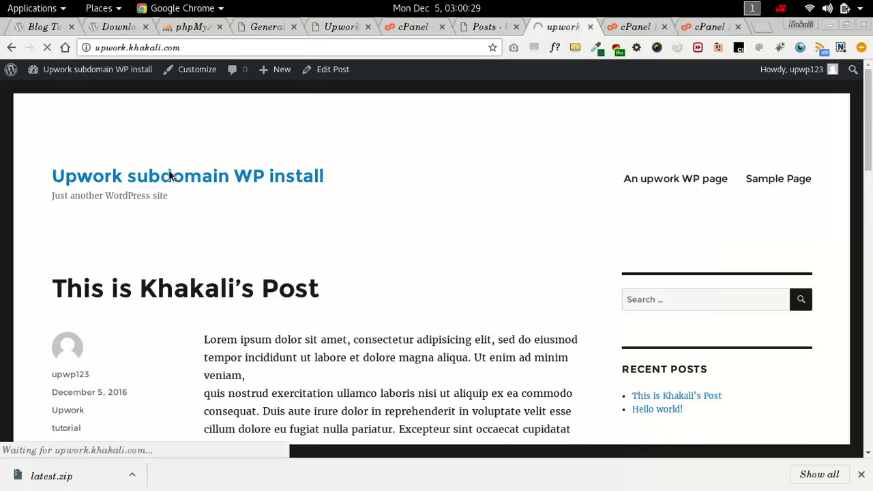
{"action": "scroll", "coordinate": [346, 253], "scroll_direction": "down", "scroll_amount": 5}
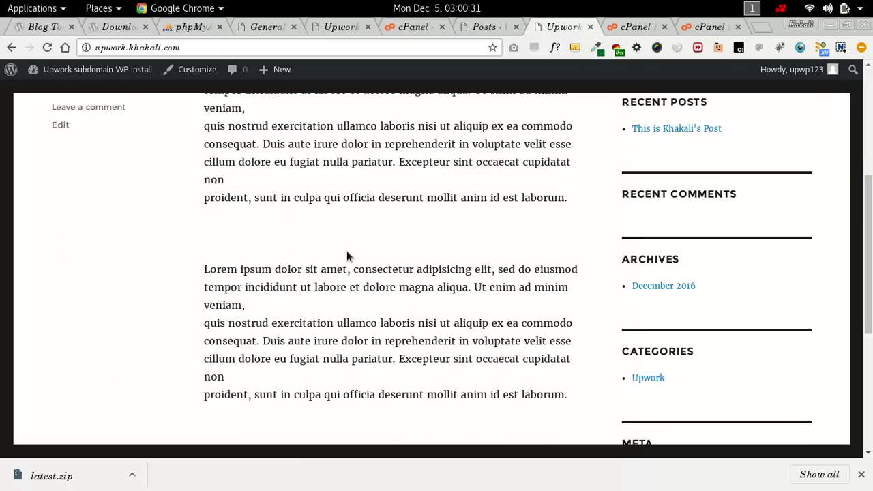
{"action": "scroll", "coordinate": [346, 253], "scroll_direction": "up", "scroll_amount": 5}
{"action": "scroll", "coordinate": [347, 256], "scroll_direction": "down", "scroll_amount": 10}
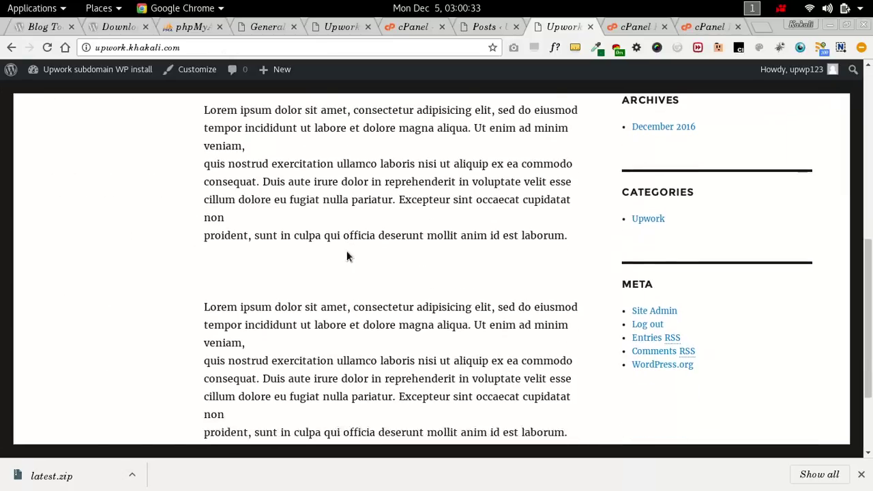
{"action": "scroll", "coordinate": [352, 256], "scroll_direction": "up", "scroll_amount": 10}
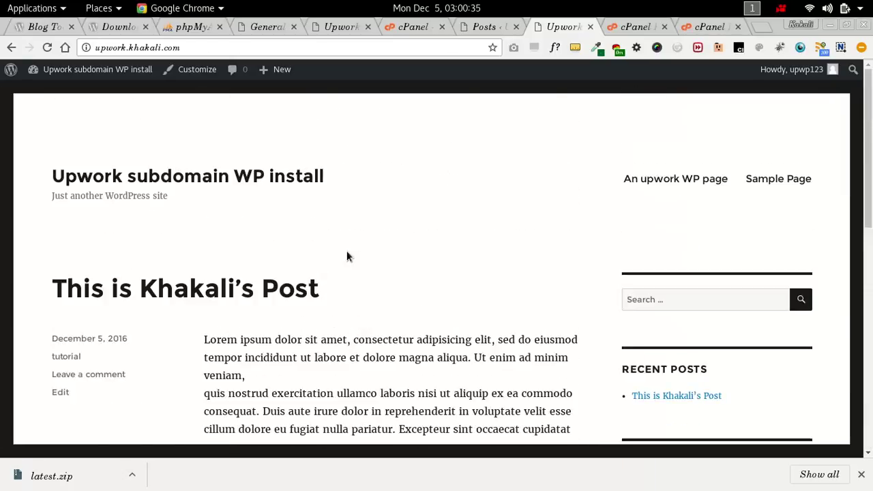
{"action": "left_click", "coordinate": [272, 183]}
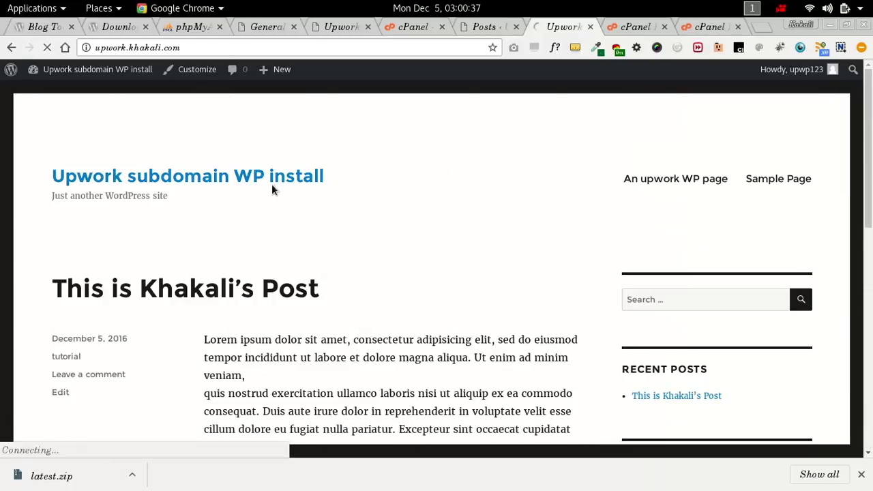
{"action": "left_click", "coordinate": [482, 28]}
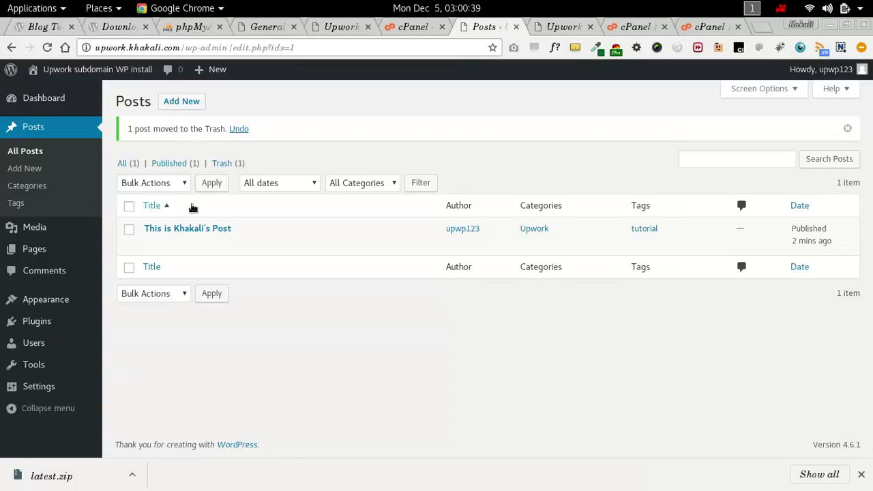
{"action": "mouse_move", "coordinate": [393, 246]}
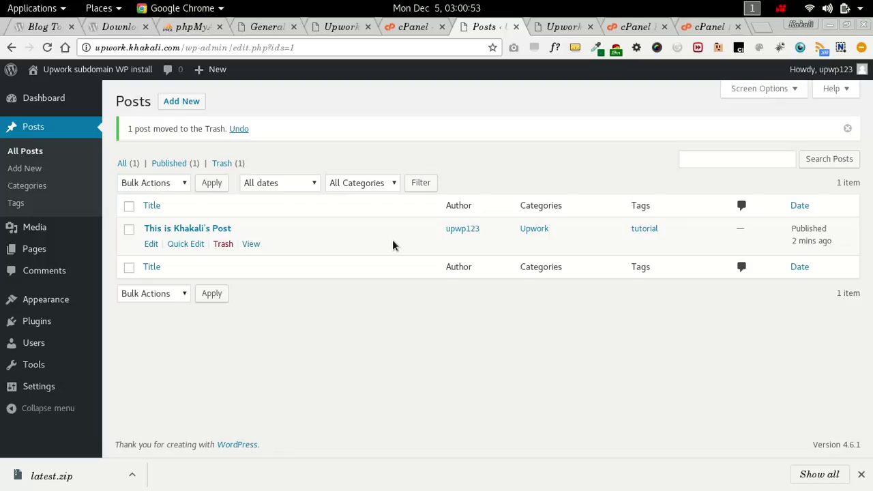
{"action": "left_click", "coordinate": [781, 8]}
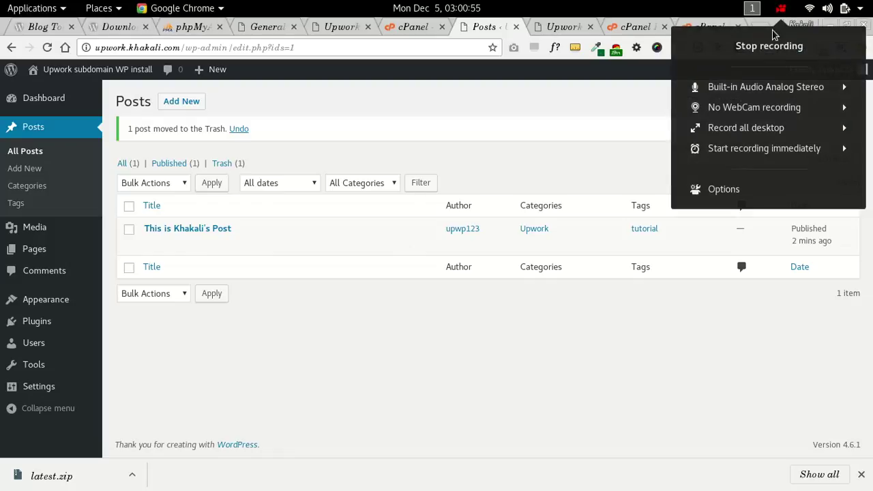